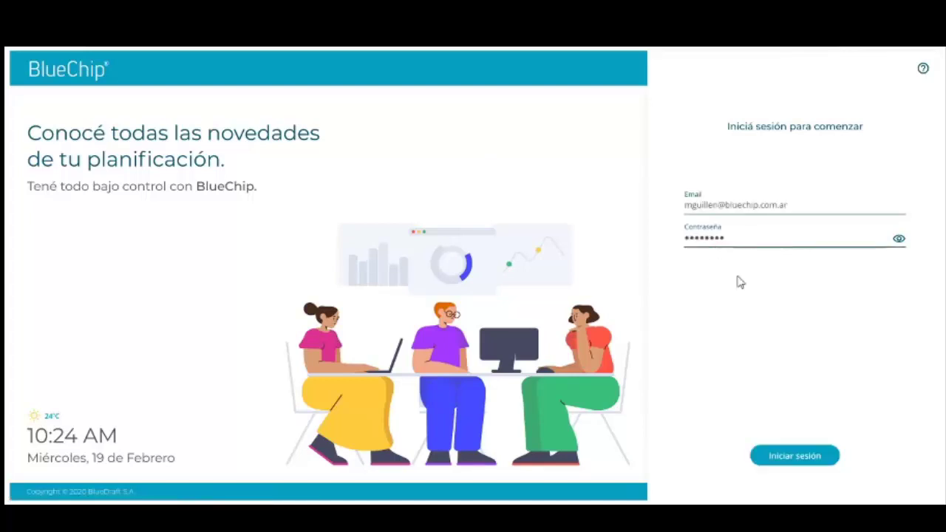
Sign in with the prefilled account details and start the workspace configuration
left_click(795, 458)
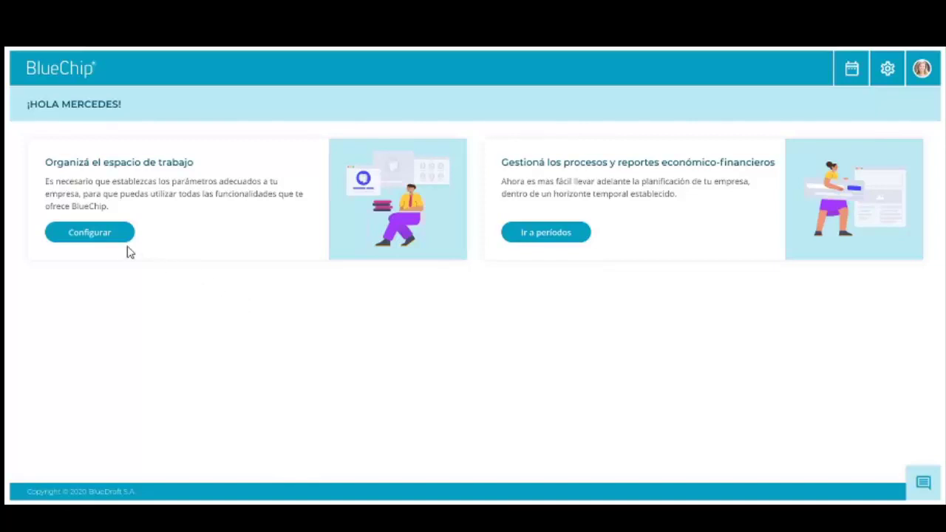
left_click(89, 244)
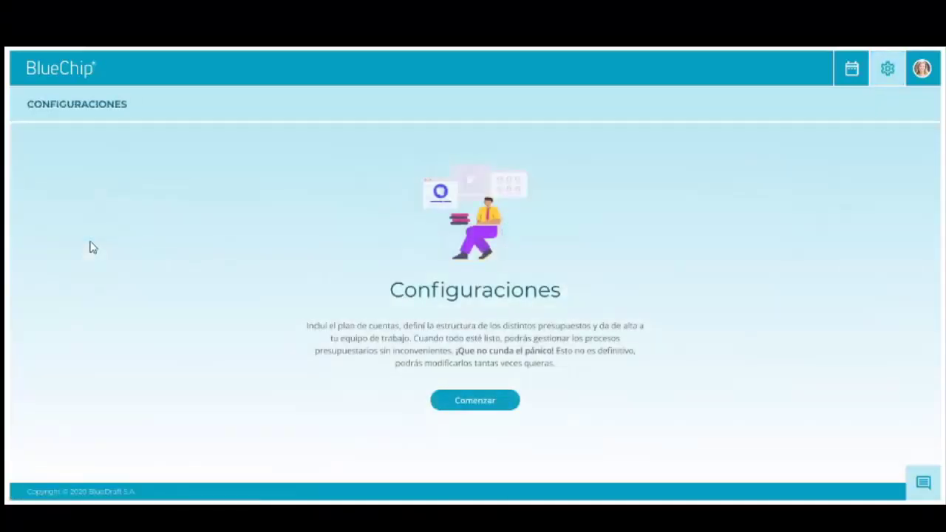
left_click(467, 412)
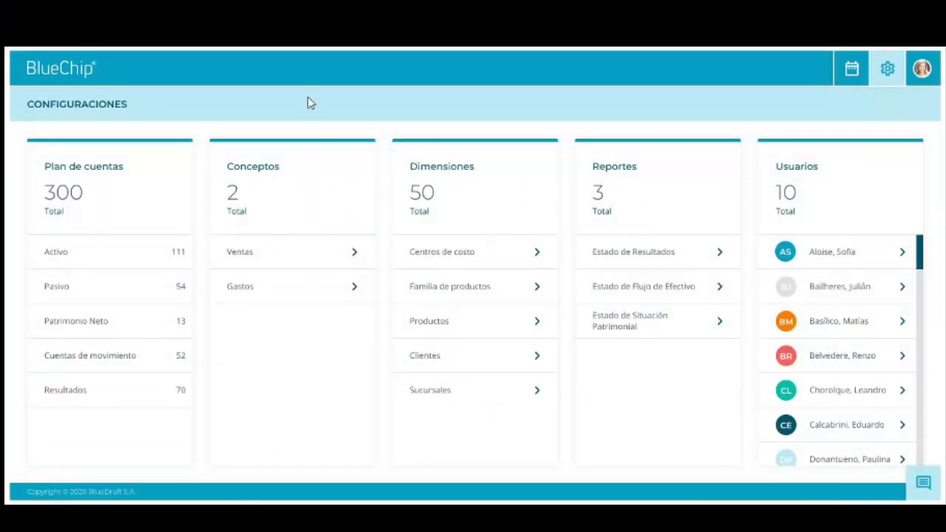
View the chart of accounts with the Activo branch expanded, and return to the configuration overview
left_click(141, 204)
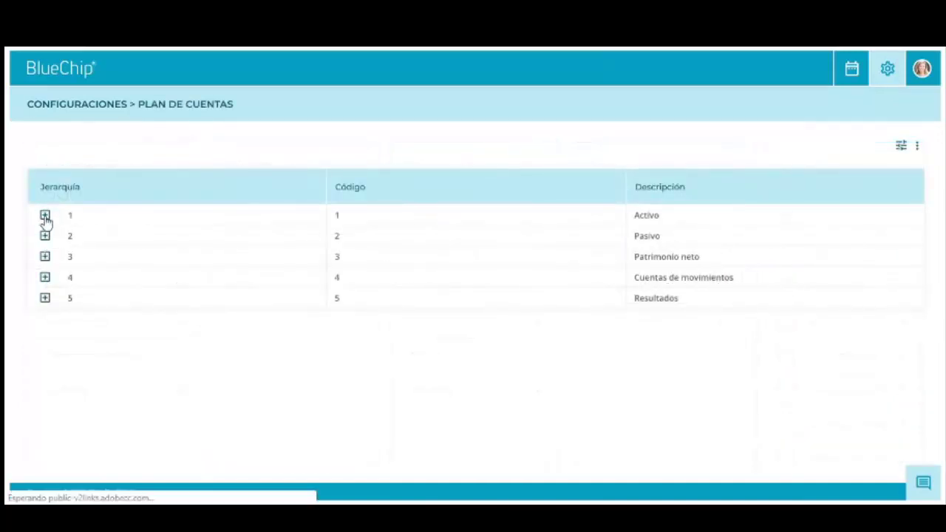
left_click(45, 215)
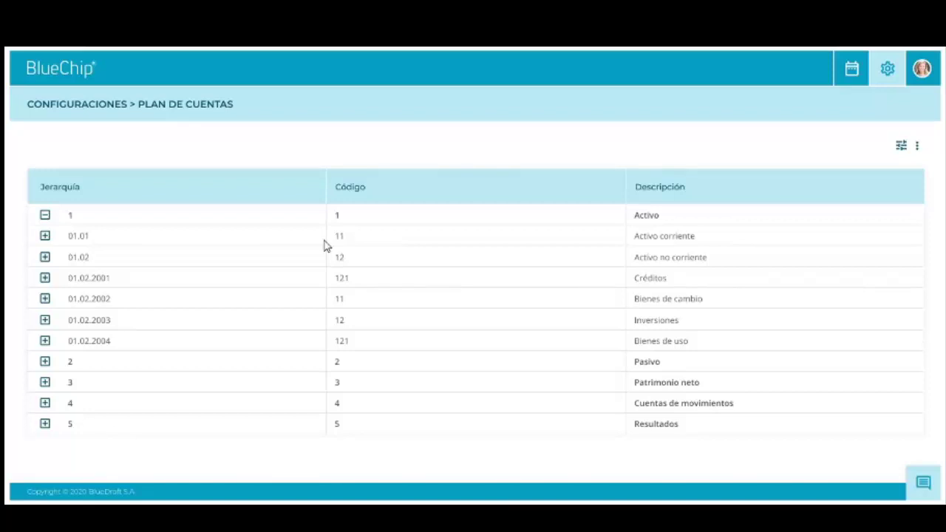
left_click(112, 110)
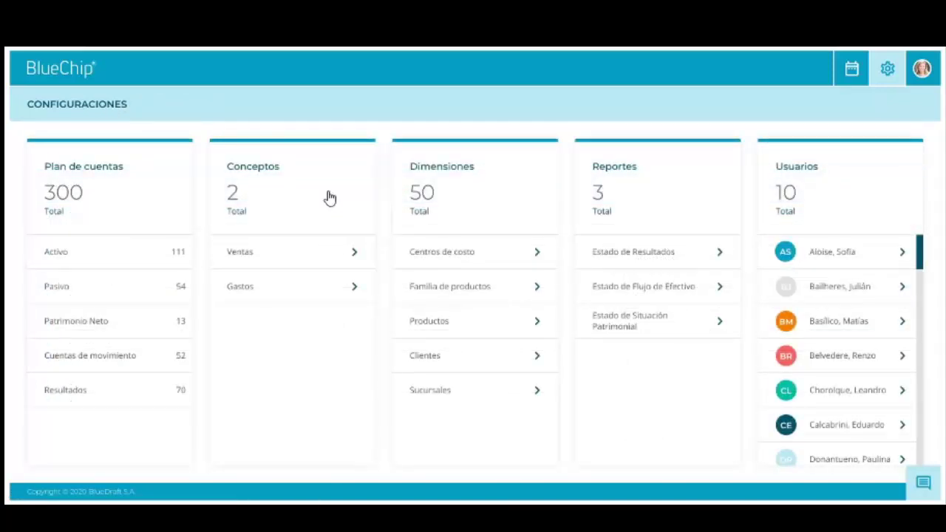
Look through the Conceptos and Dimensiones configurations, returning to the overview after each
left_click(330, 198)
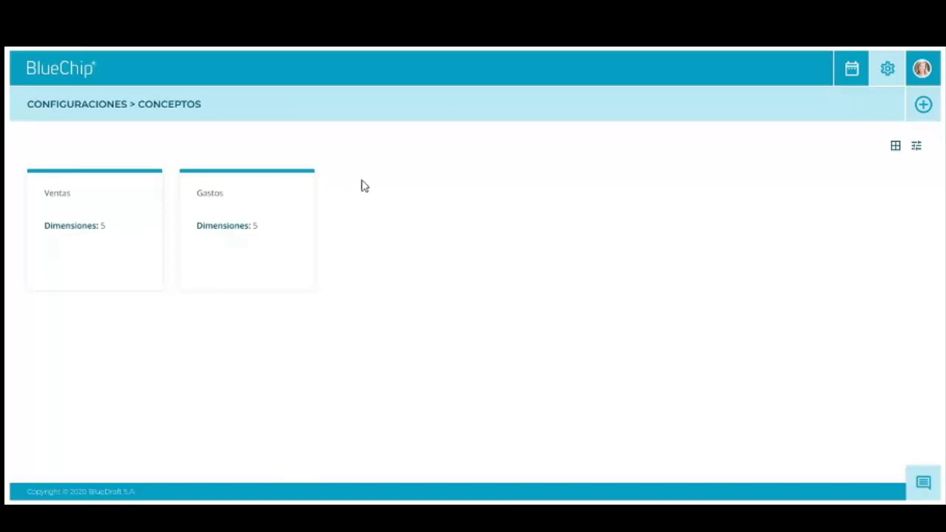
left_click(99, 111)
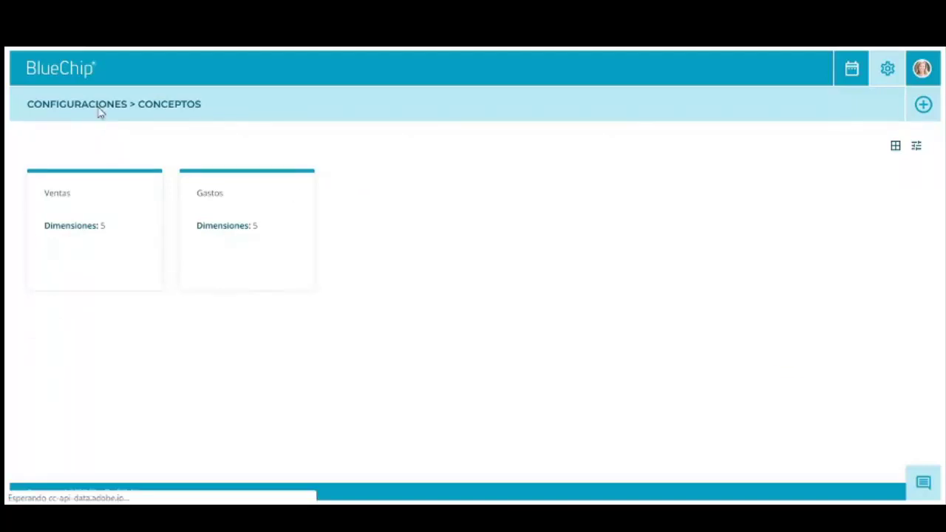
left_click(454, 210)
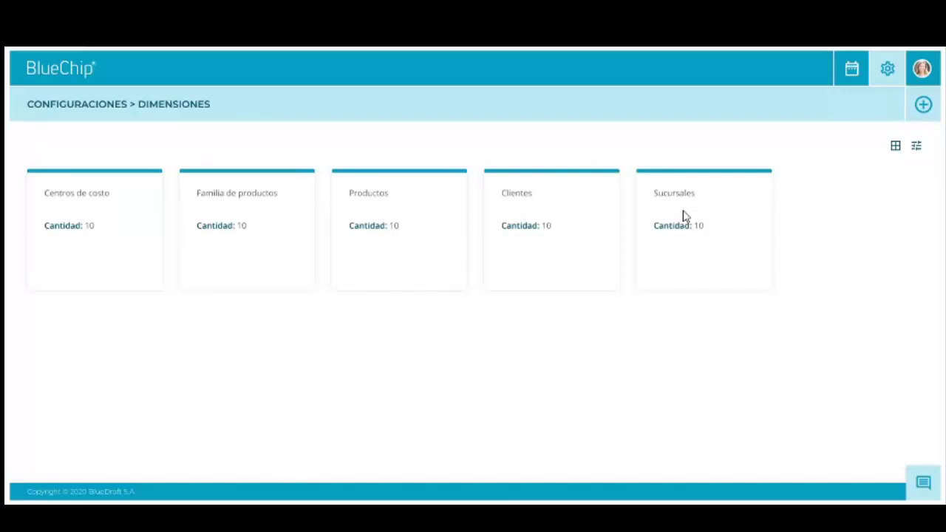
left_click(118, 108)
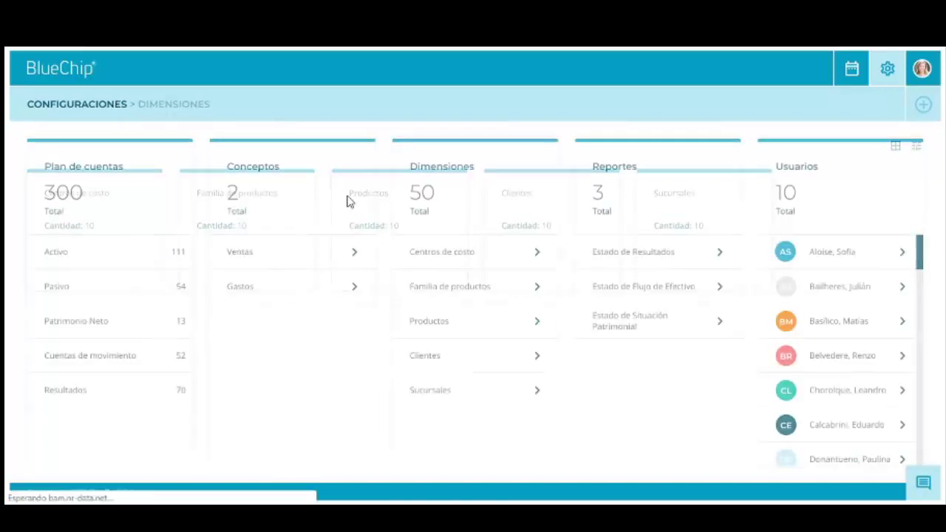
Review the Estado de Resultados structure among the configured reports and return to the configuration overview
left_click(657, 191)
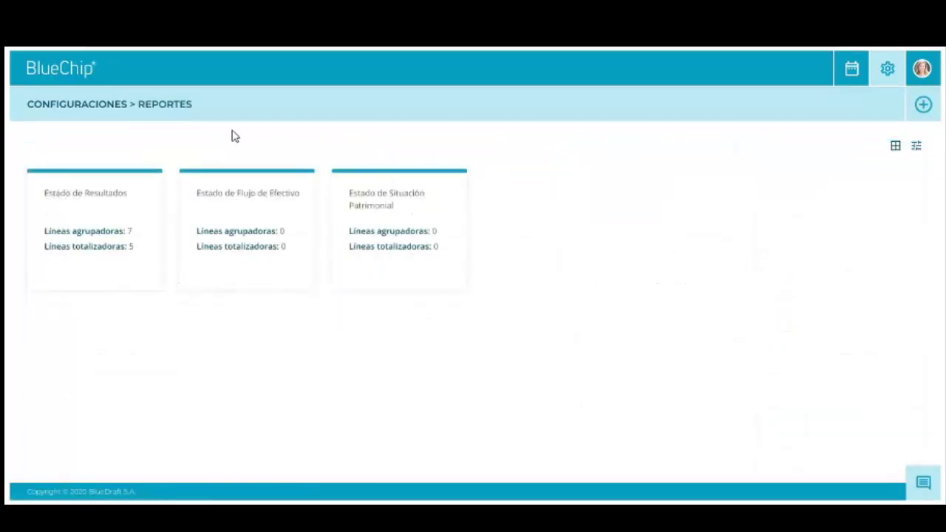
left_click(125, 211)
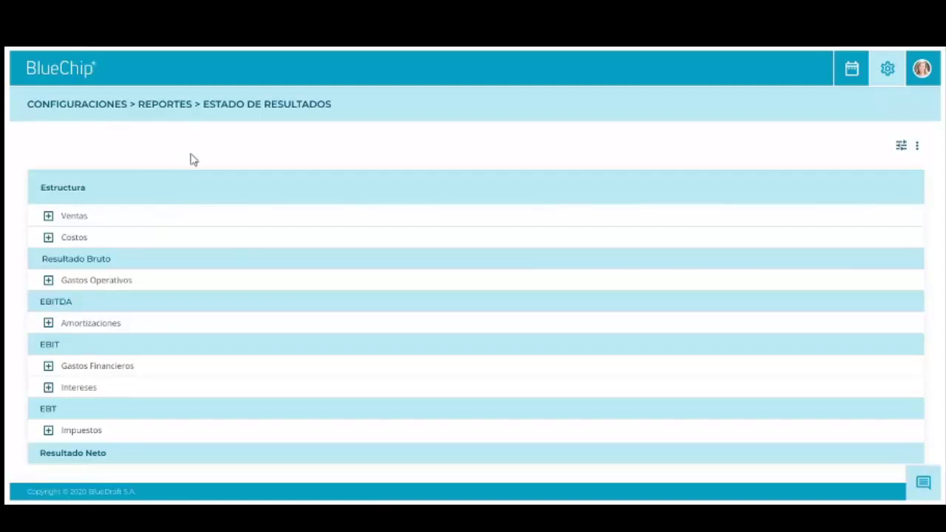
triple_click(170, 110)
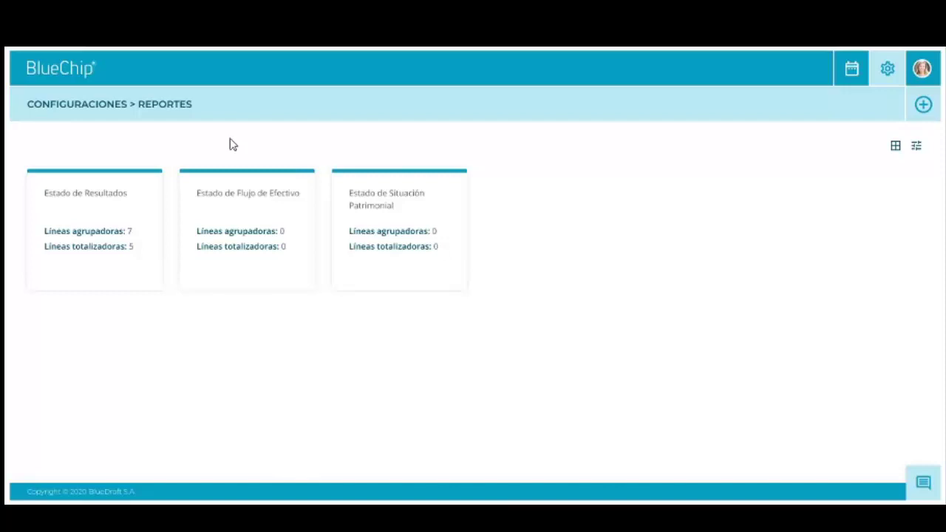
left_click(109, 104)
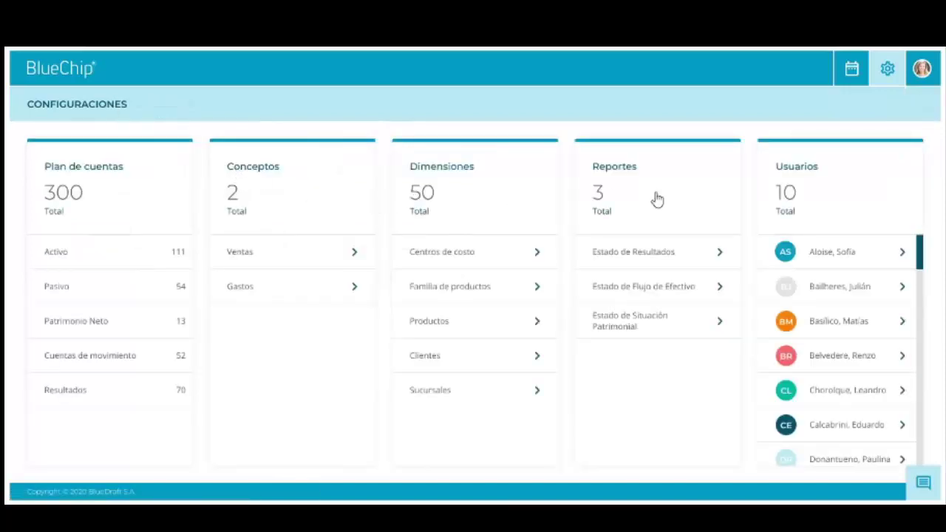
View the profile details of the first listed user and return to the user list
left_click(781, 184)
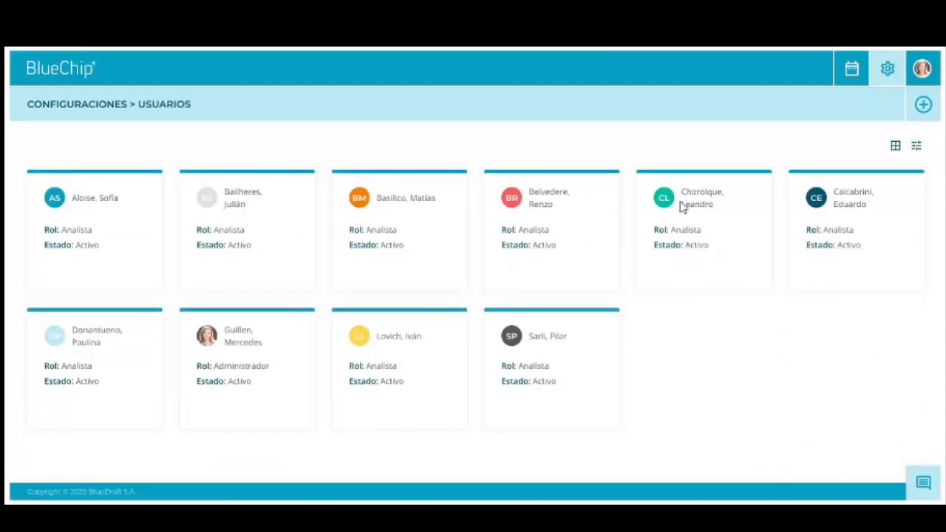
left_click(136, 215)
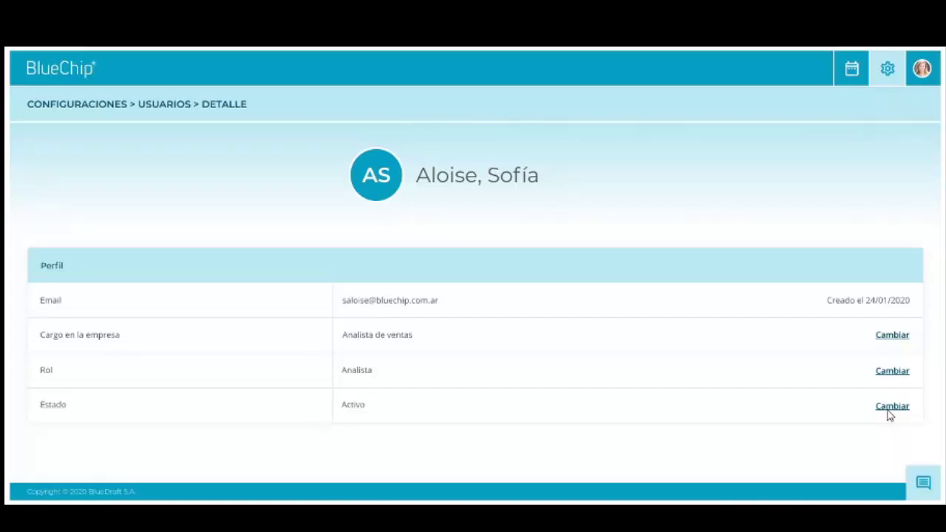
left_click(105, 109)
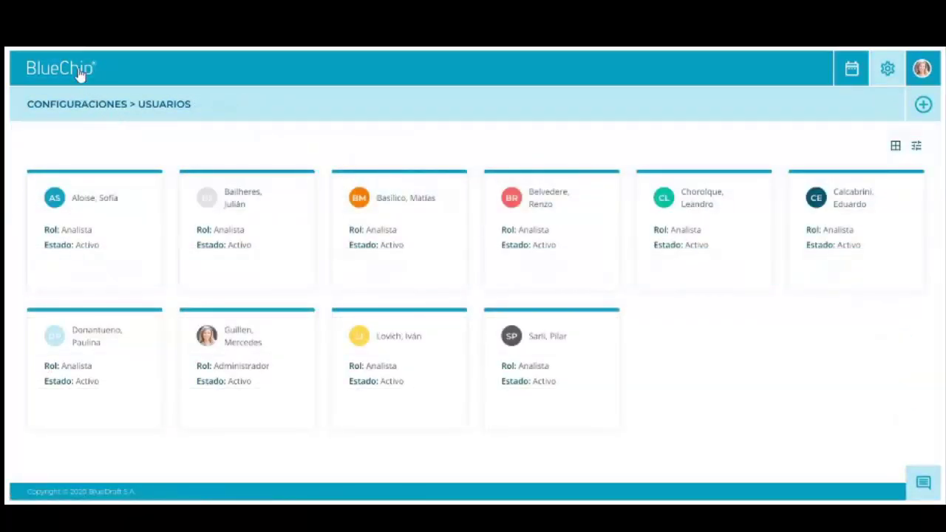
Start a budget period named Período 2020, running from Enero 2020 to Diciembre 2020
left_click(80, 76)
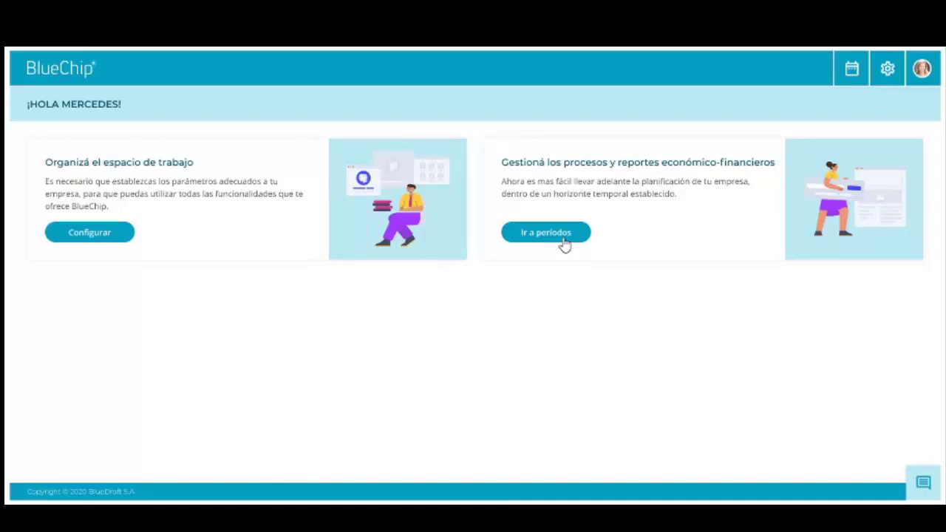
left_click(562, 236)
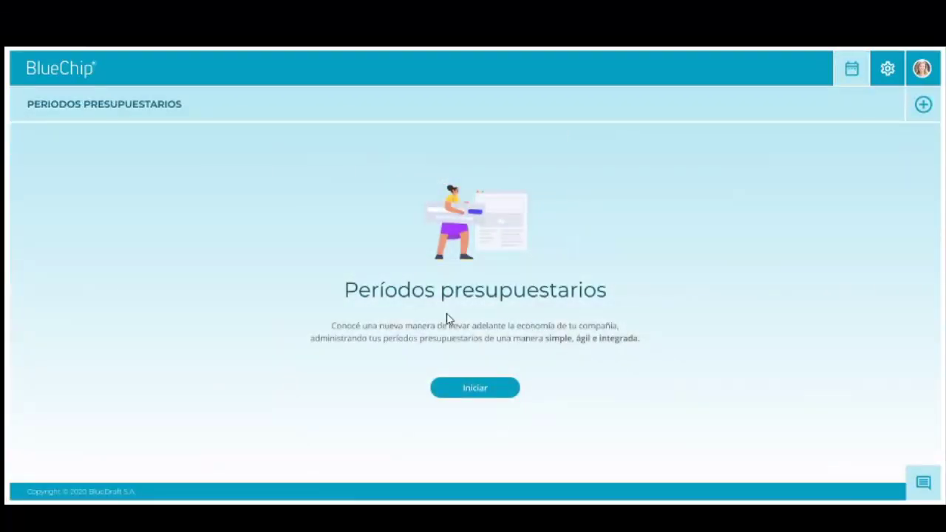
left_click(477, 392)
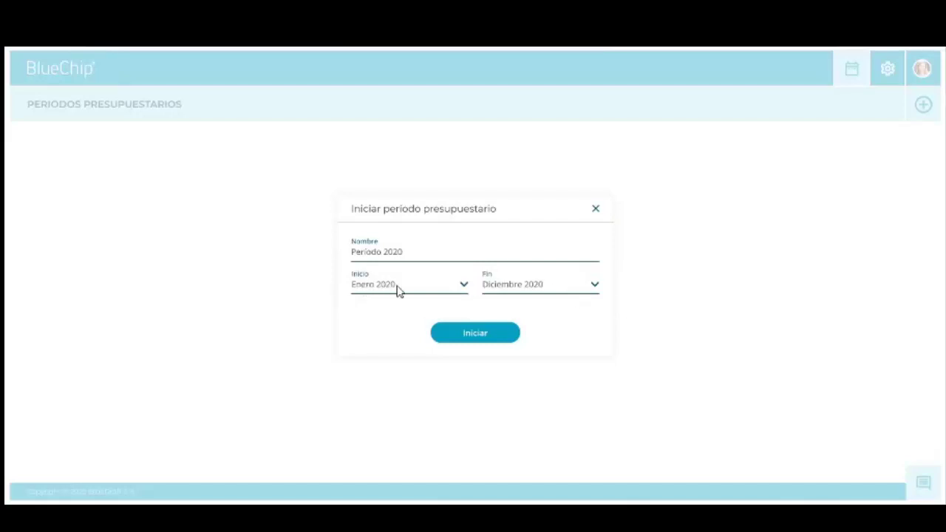
left_click(477, 335)
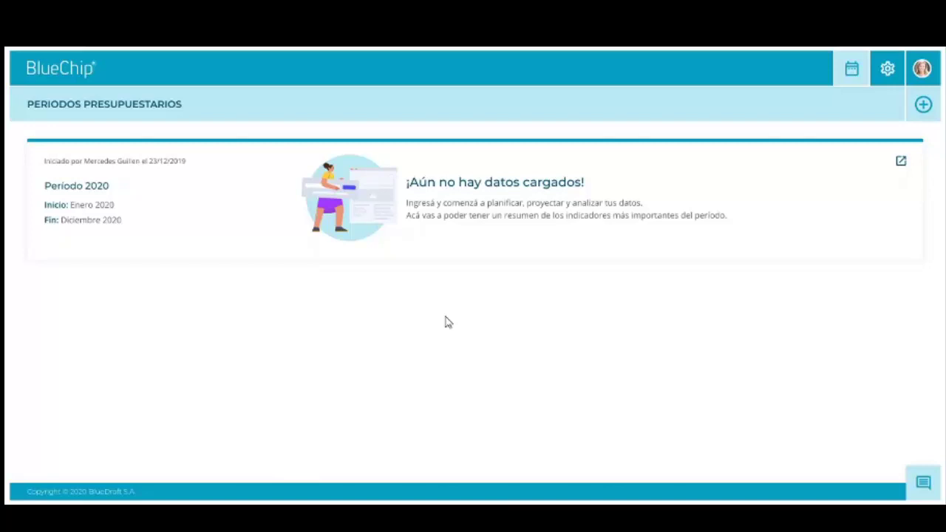
Open Período 2020 and look through its Seguimiento, Proyección and Análisis sections
left_click(448, 247)
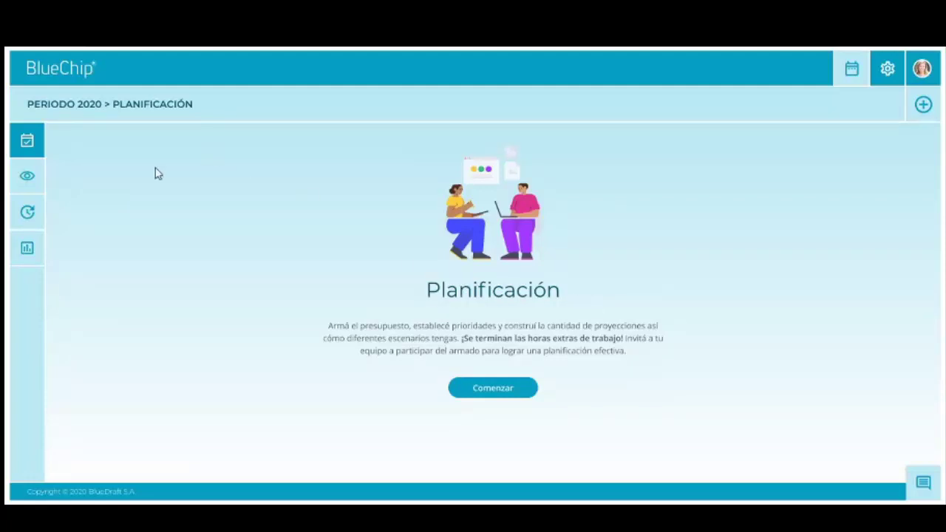
left_click(27, 177)
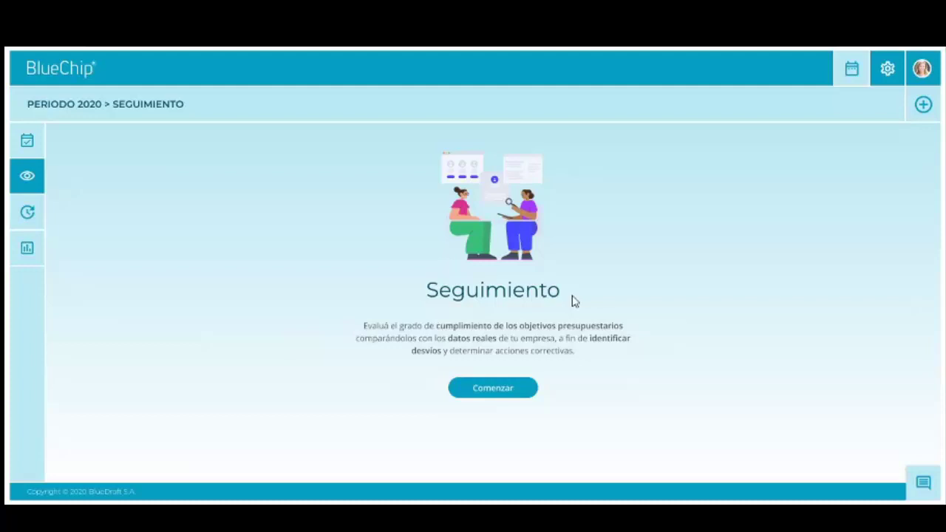
left_click(30, 214)
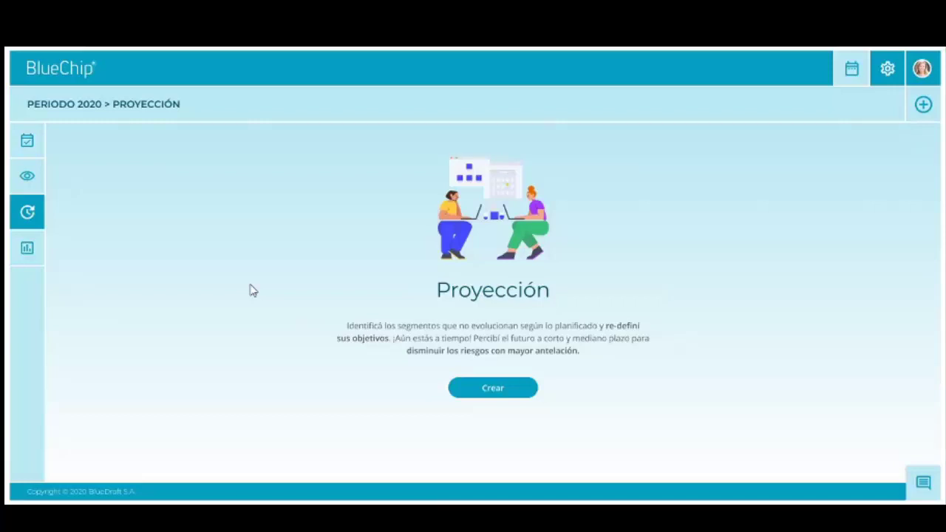
left_click(27, 250)
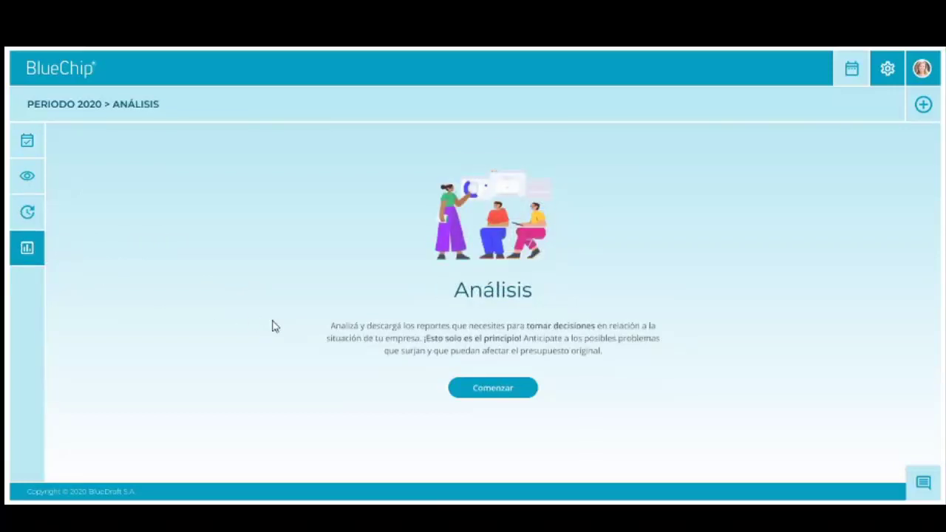
Start Planificación for Período 2020 and open the Ventas budget with its loaded file data
left_click(27, 145)
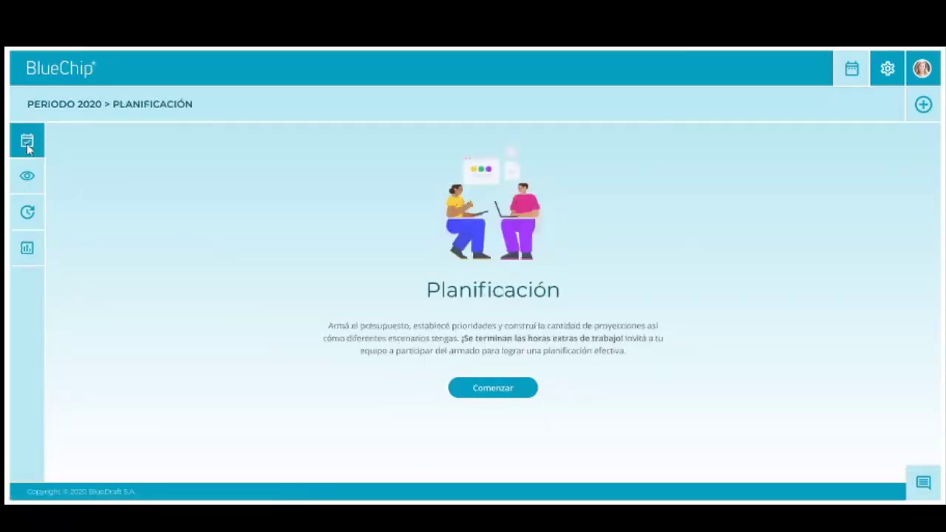
left_click(505, 389)
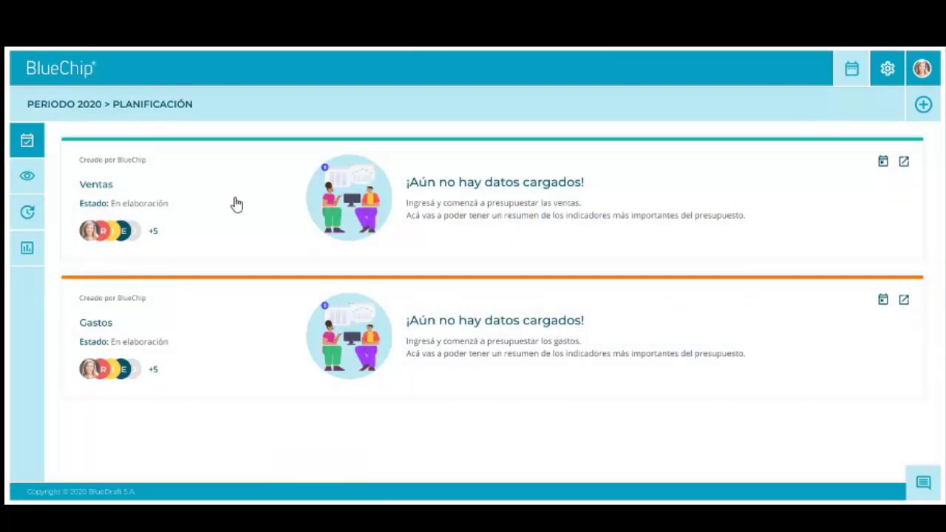
left_click(402, 205)
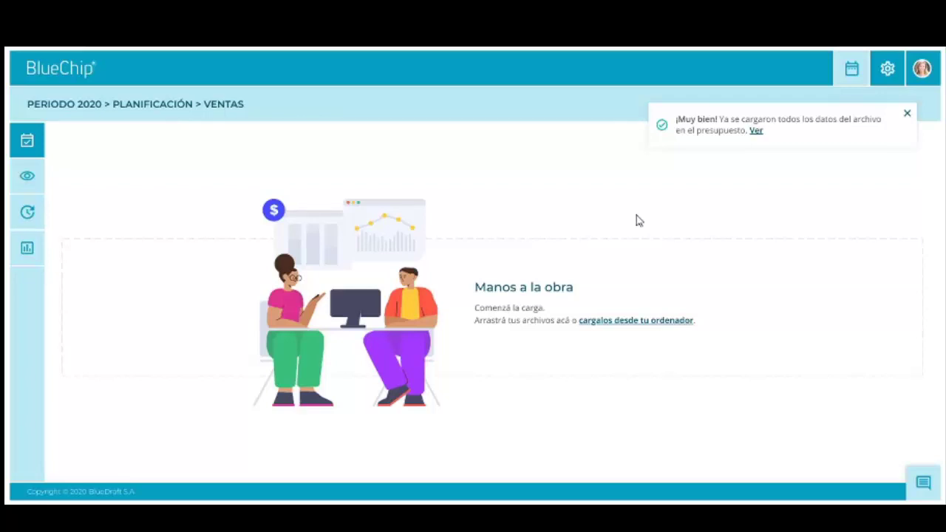
left_click(756, 132)
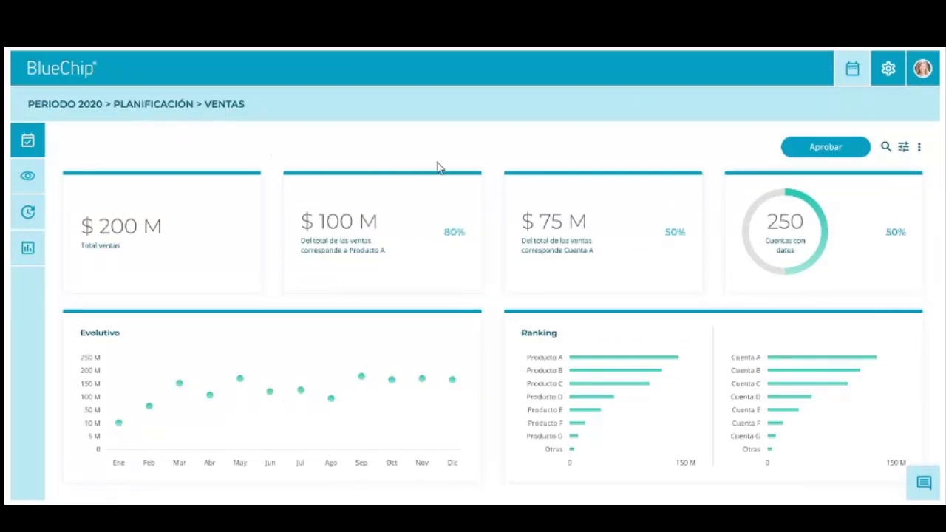
Examine the Ventas budget's indicators, Evolutivo and Ranking charts, and monthly table by product
scroll(445, 169, "down", 1)
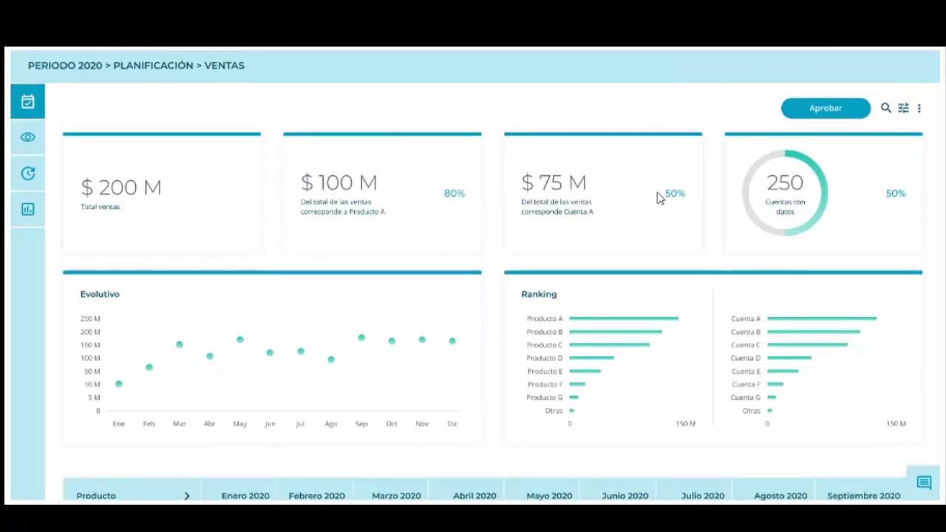
scroll(660, 198, "down", 1)
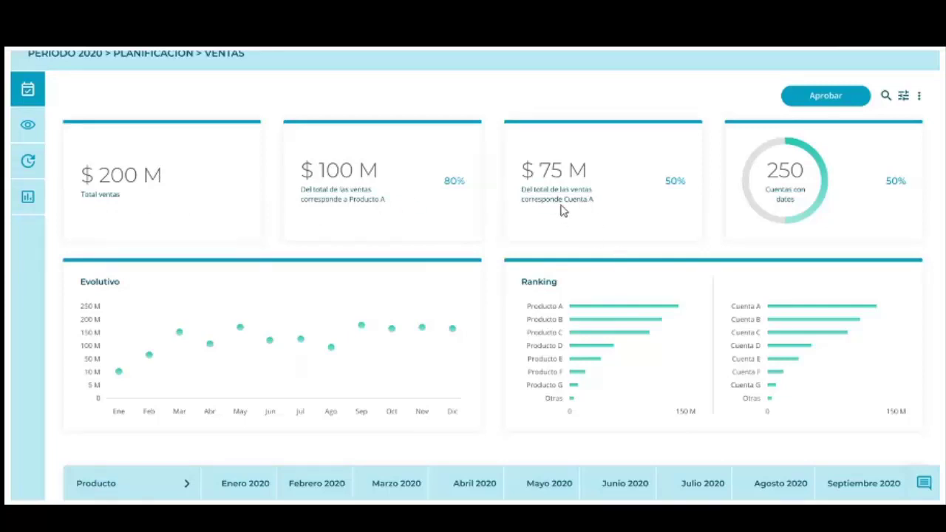
scroll(456, 216, "down", 3)
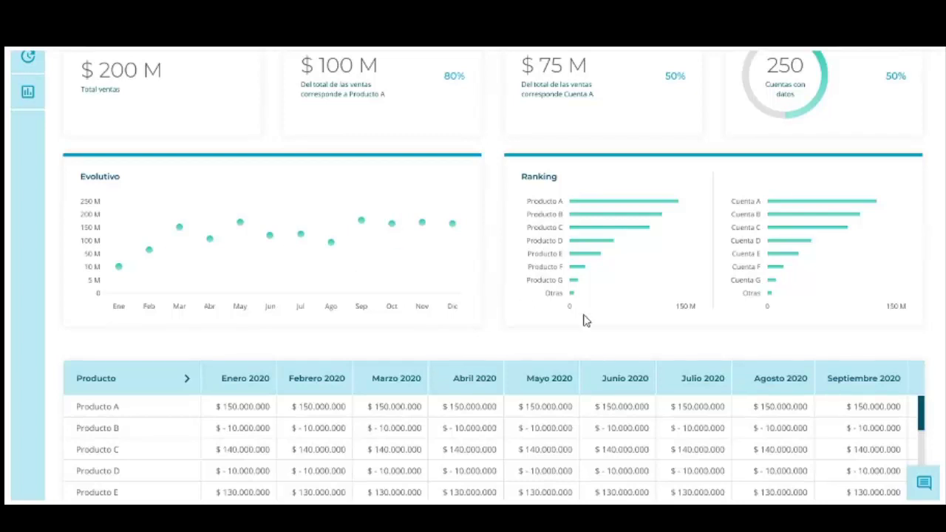
scroll(585, 321, "down", 5)
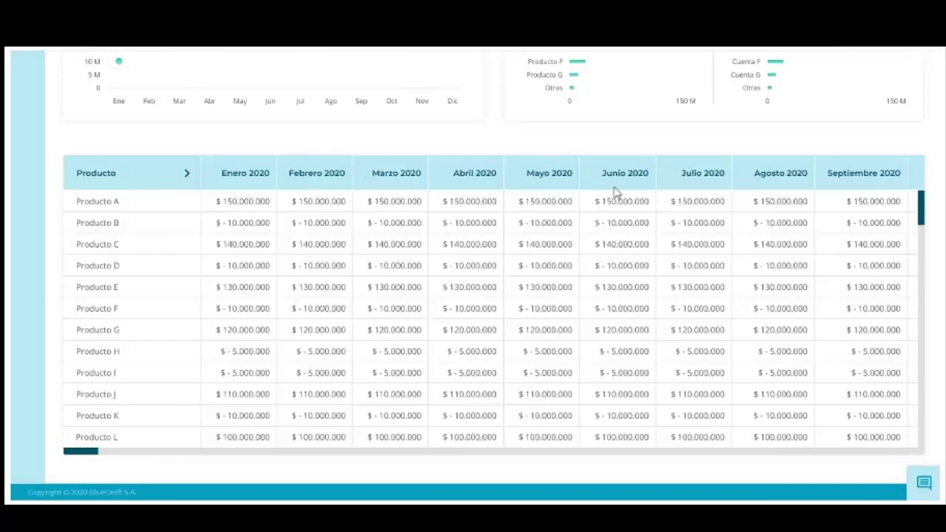
scroll(663, 182, "up", 5)
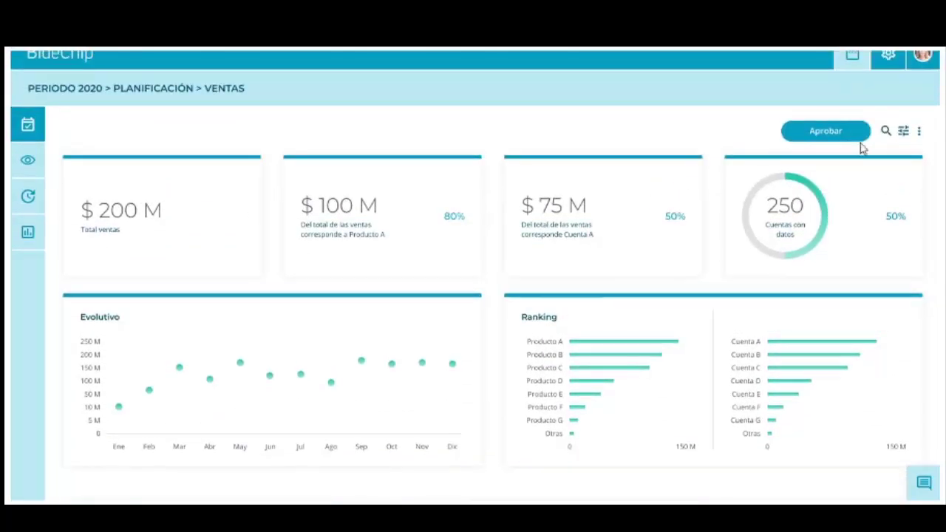
Review the activity log and planning details of the Ventas budget, and return to its overview
left_click(919, 144)
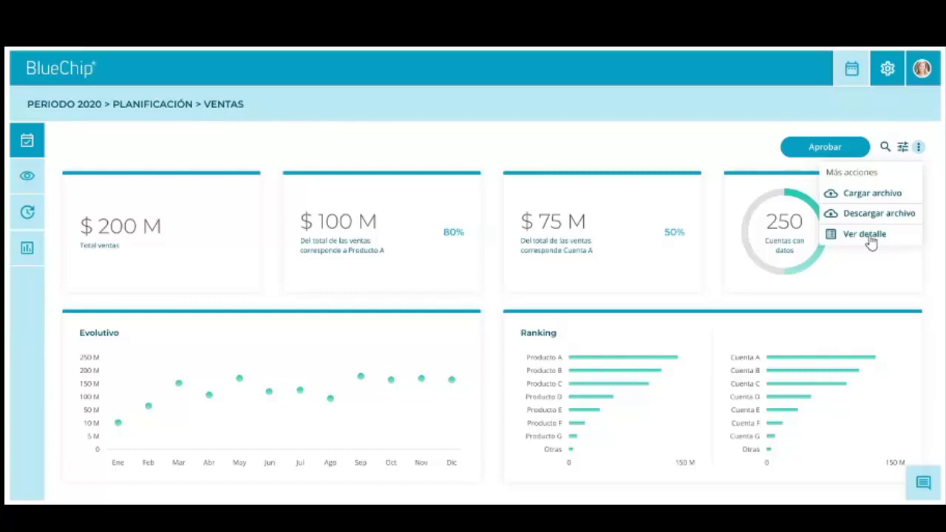
left_click(871, 239)
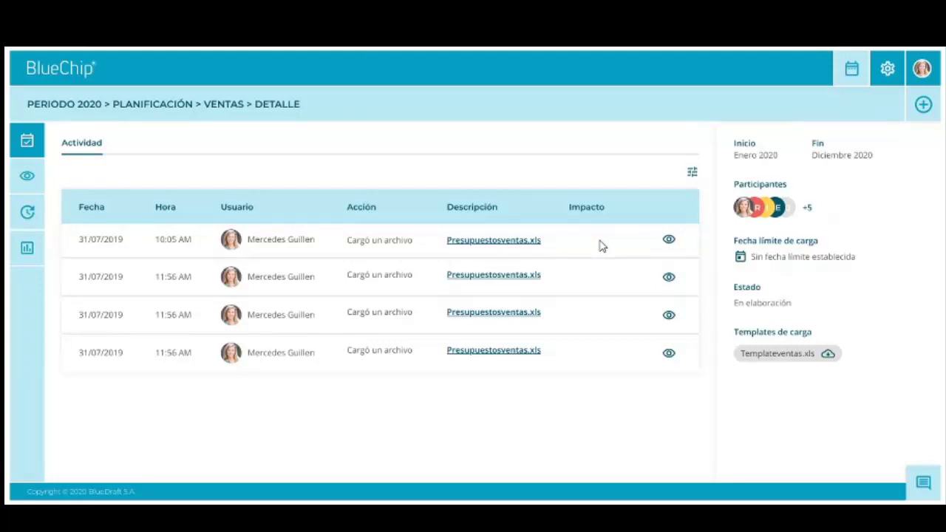
left_click(205, 107)
left_click(918, 147)
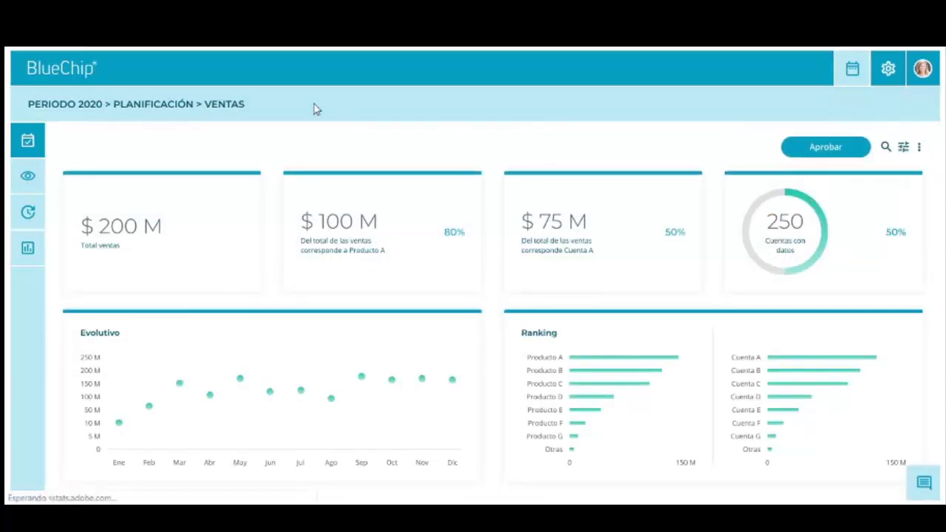
Open the Gastos budget from Planificación and examine its indicators, Evolutivo and Ranking charts, and monthly table by Centro de Costo
left_click(31, 141)
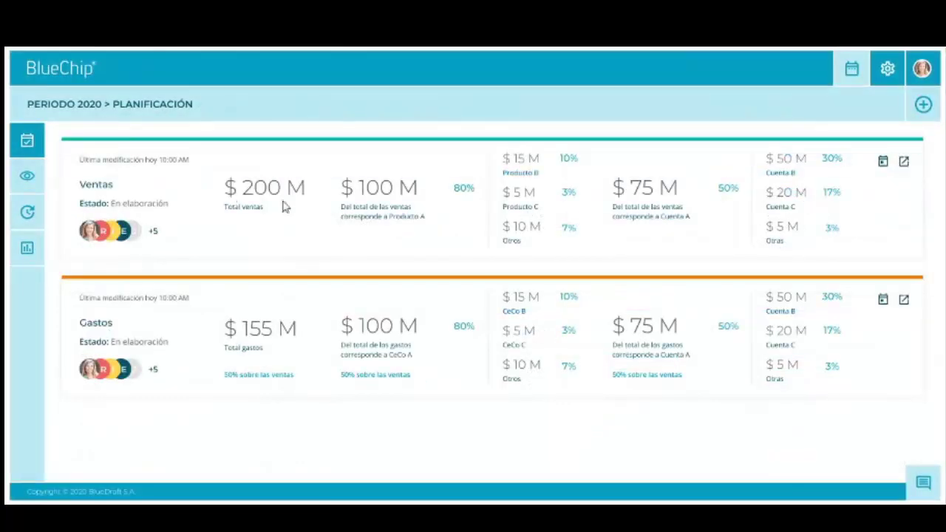
left_click(339, 346)
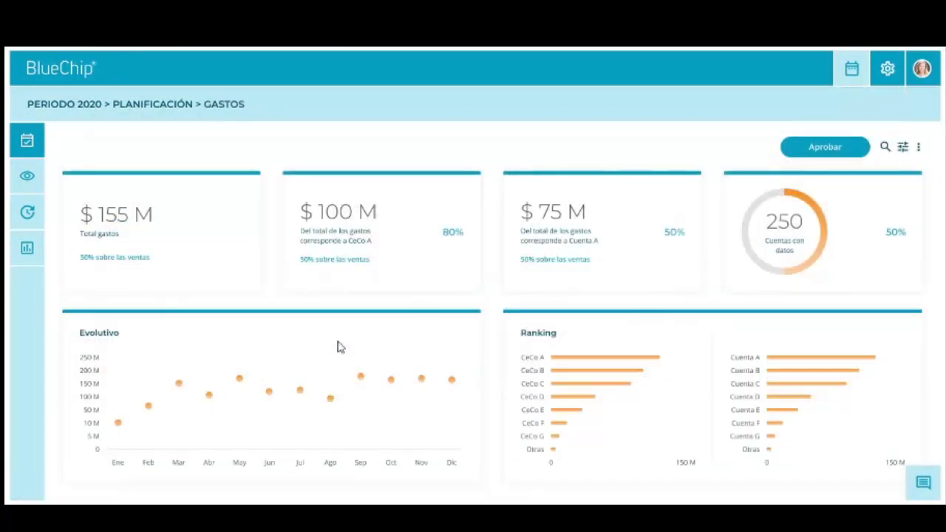
scroll(565, 293, "down", 3)
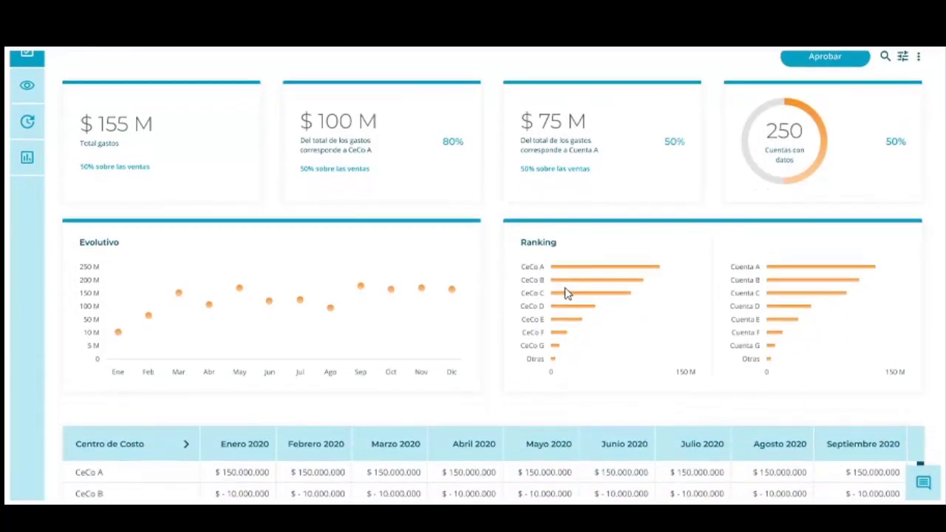
scroll(565, 294, "up", 3)
scroll(565, 294, "down", 6)
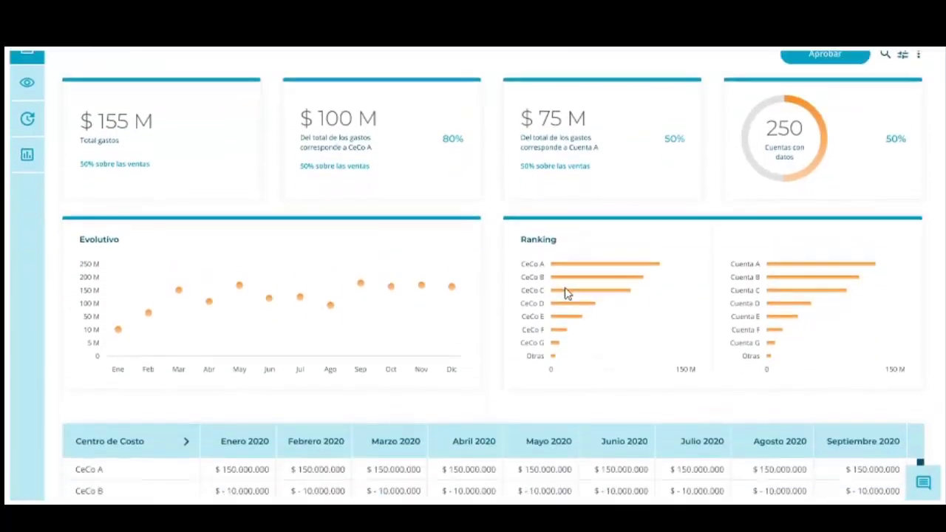
scroll(565, 293, "down", 2)
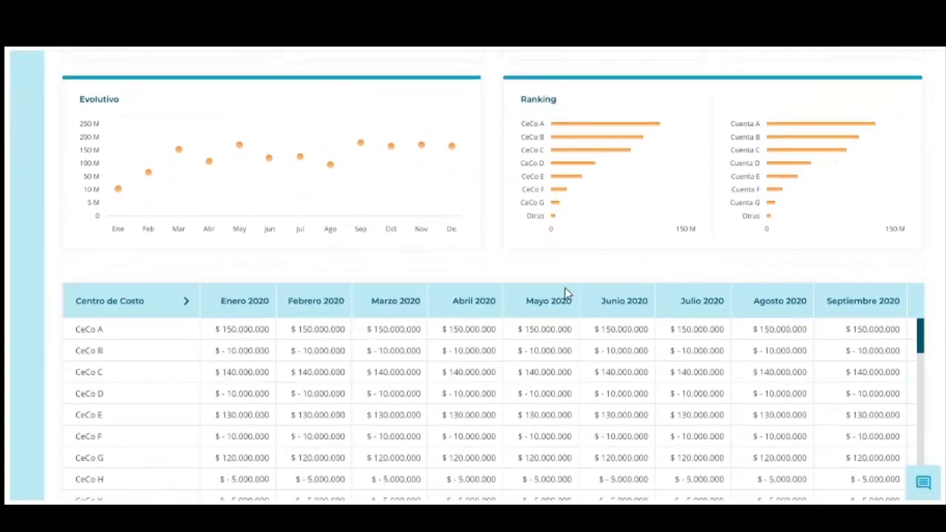
scroll(565, 290, "up", 8)
left_click(26, 142)
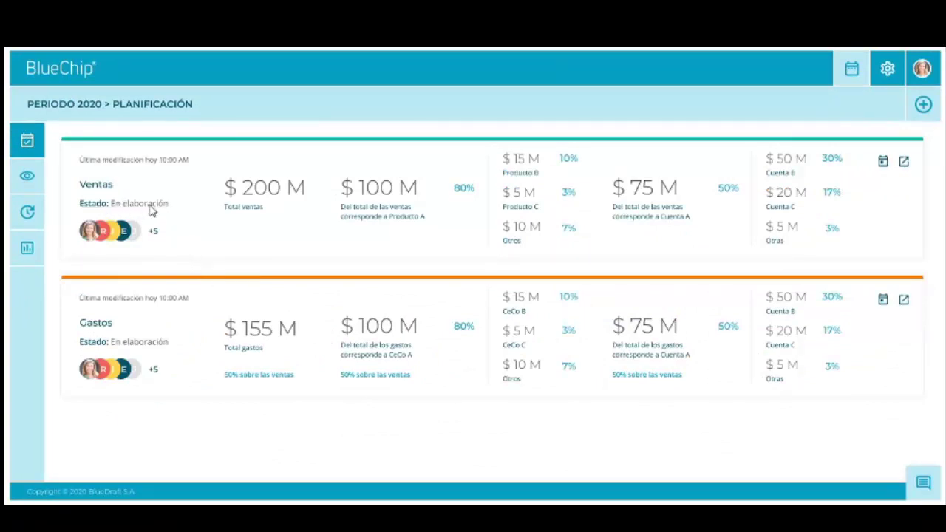
Open the Estado de Resultados report in Análisis and examine its summary cards from Ventas through Resultado neto
left_click(27, 255)
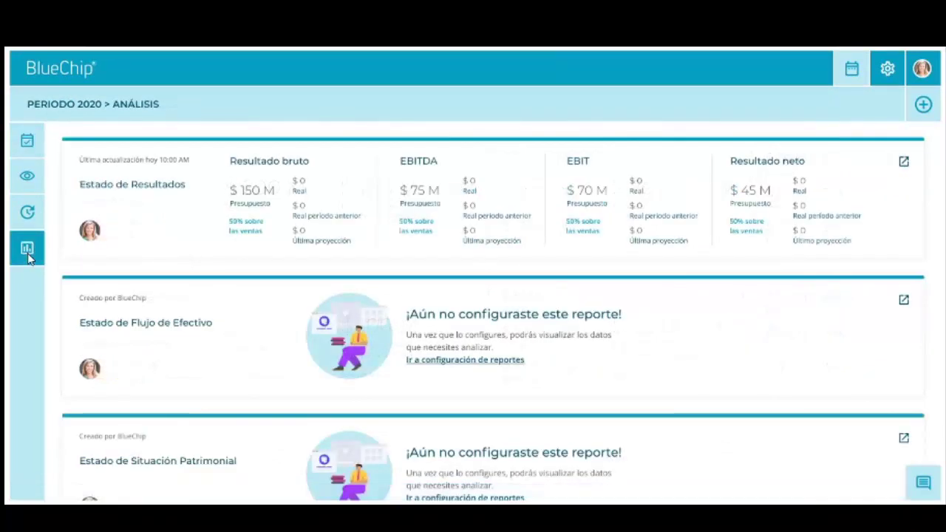
left_click(264, 214)
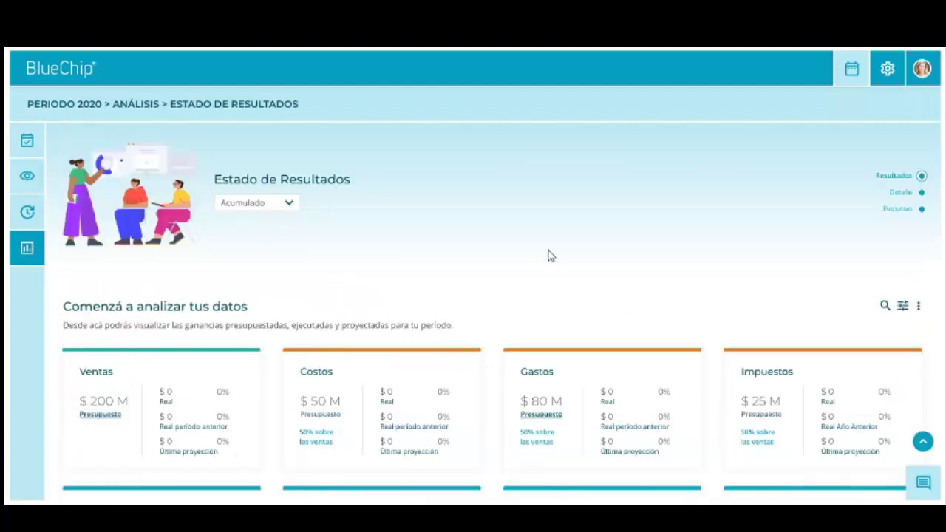
scroll(548, 256, "down", 2)
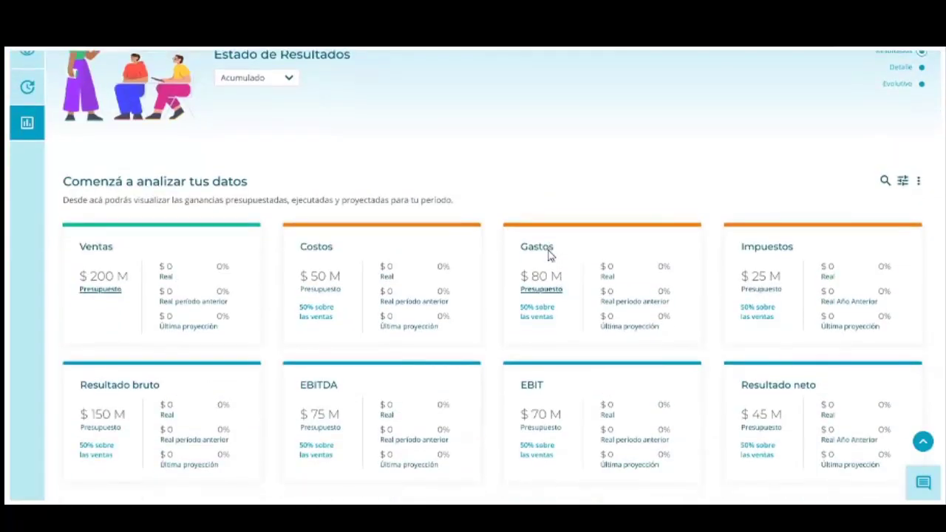
scroll(548, 255, "down", 1)
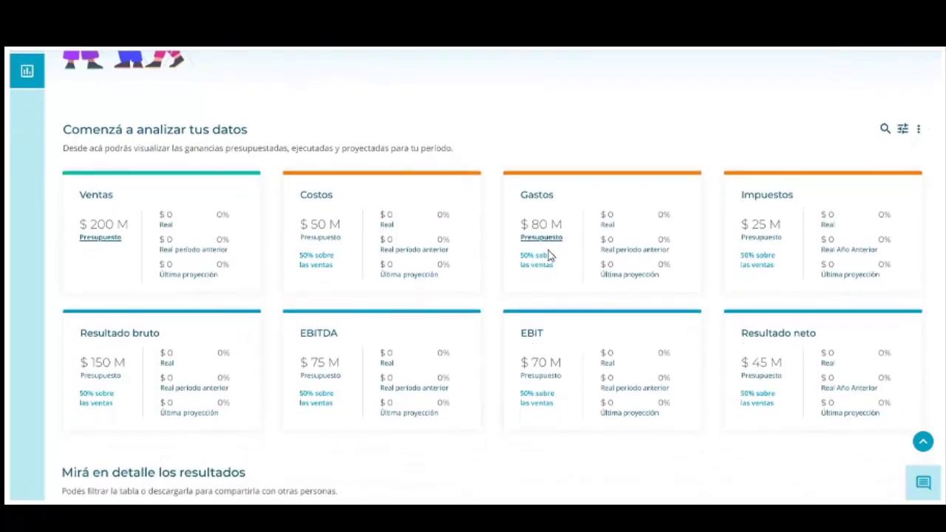
scroll(548, 256, "down", 1)
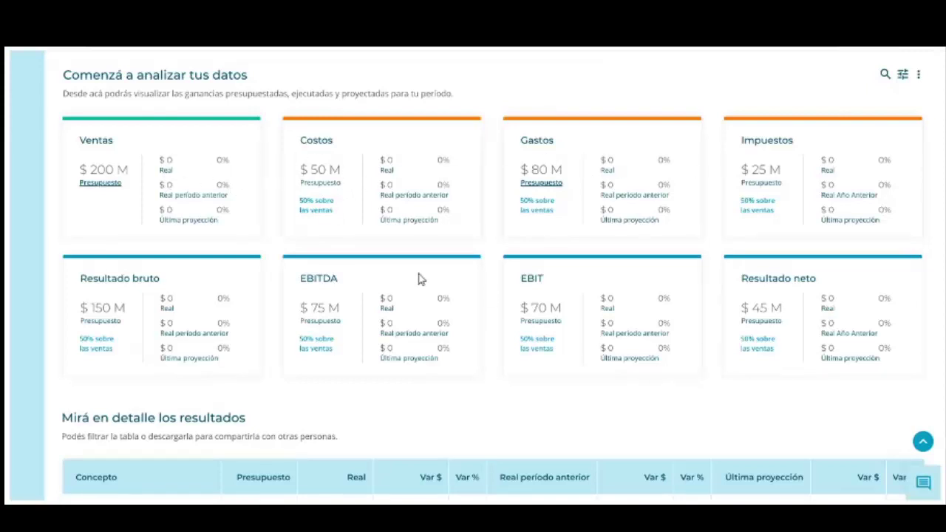
scroll(508, 261, "down", 1)
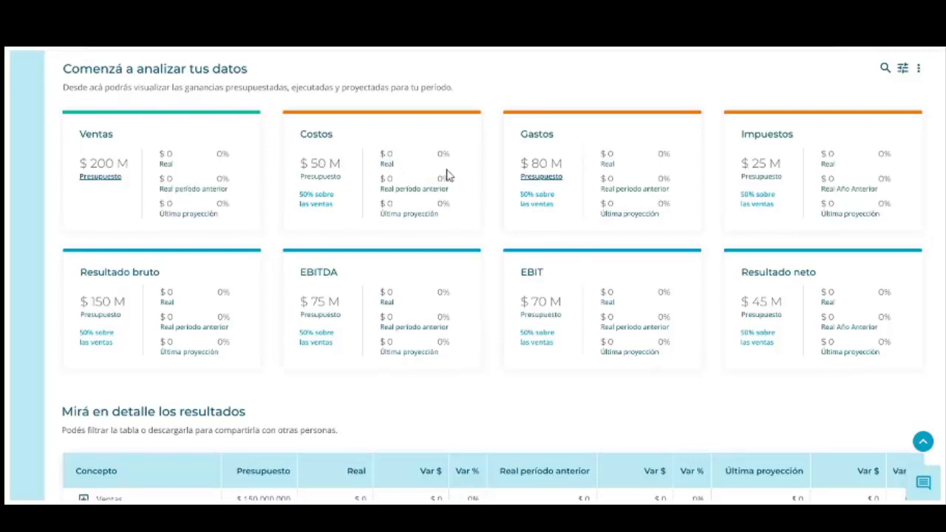
Examine the Estado de Resultados detail table by Concepto and the monthly Evolutivo chart
scroll(537, 215, "down", 5)
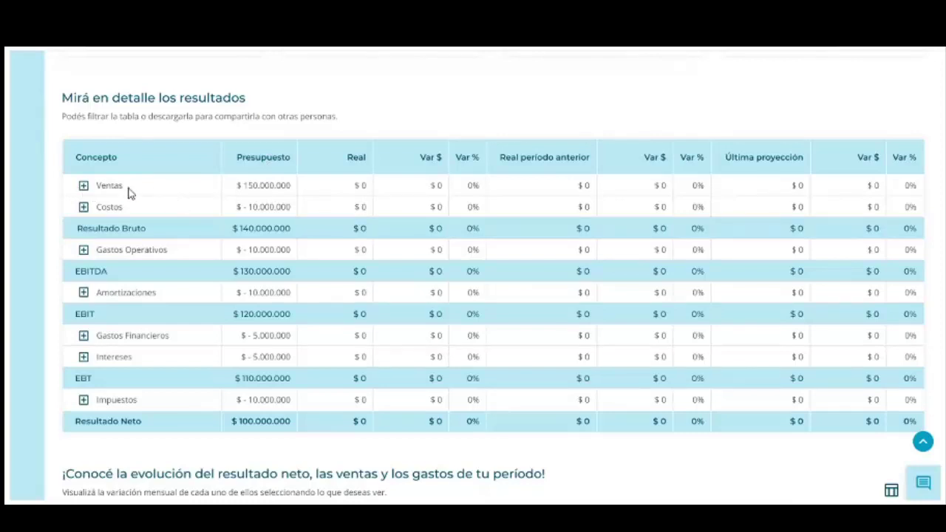
scroll(259, 196, "down", 1)
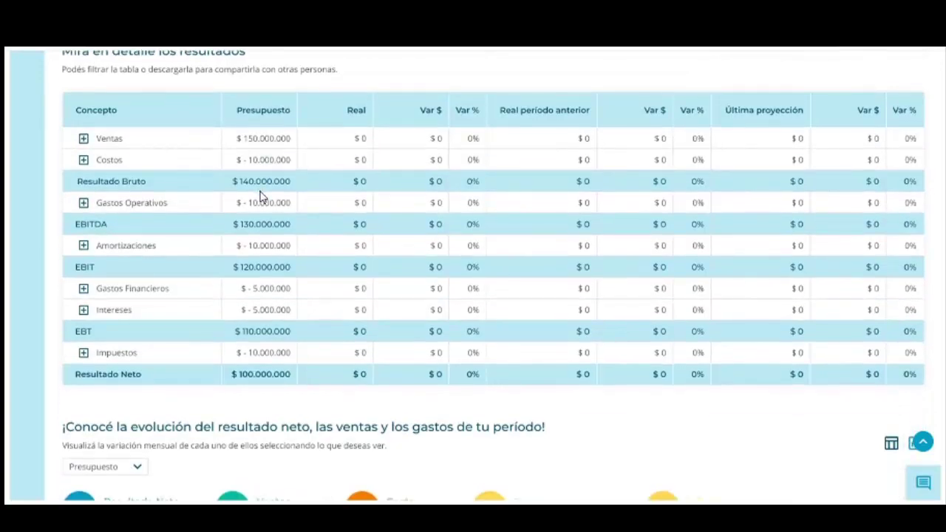
scroll(260, 196, "down", 6)
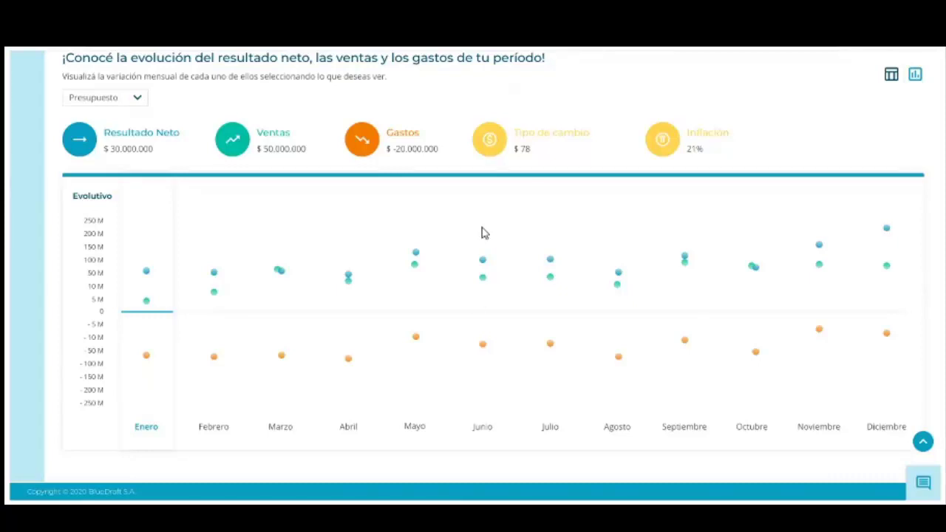
scroll(481, 233, "up", 10)
scroll(481, 233, "up", 5)
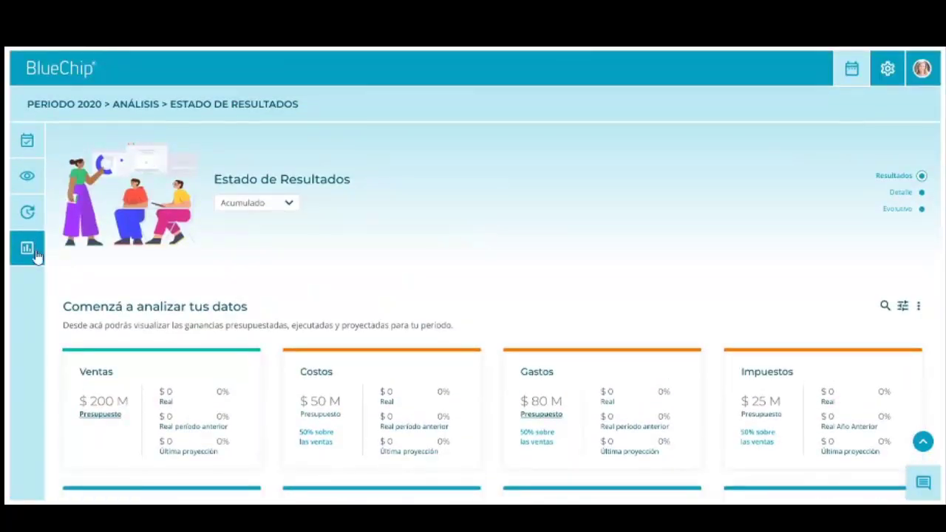
Open the Ventas budget from the Estado de Resultados and approve it, accepting the notification to its participants
left_click(178, 403)
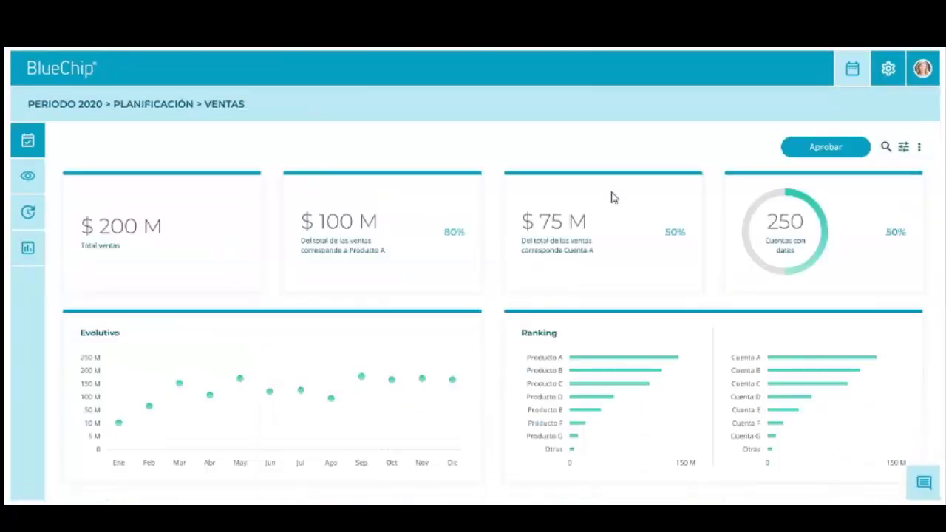
left_click(820, 155)
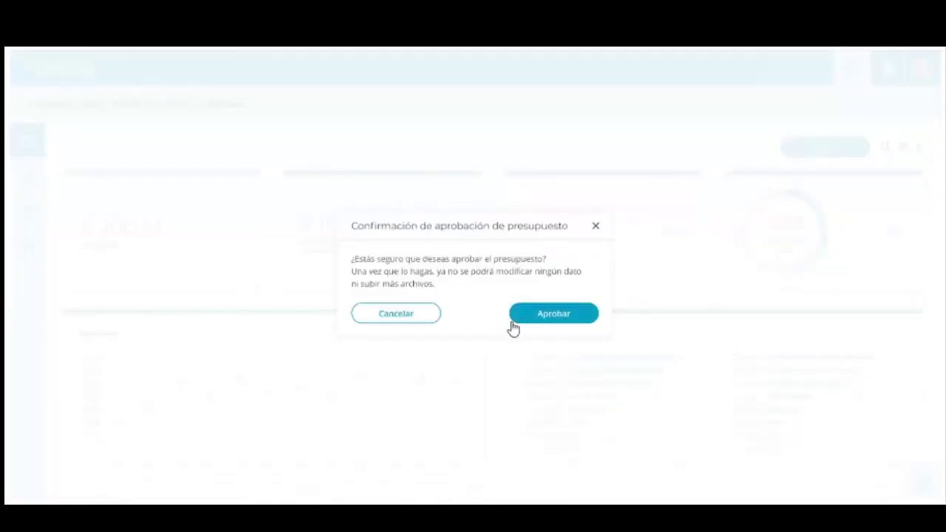
left_click(550, 315)
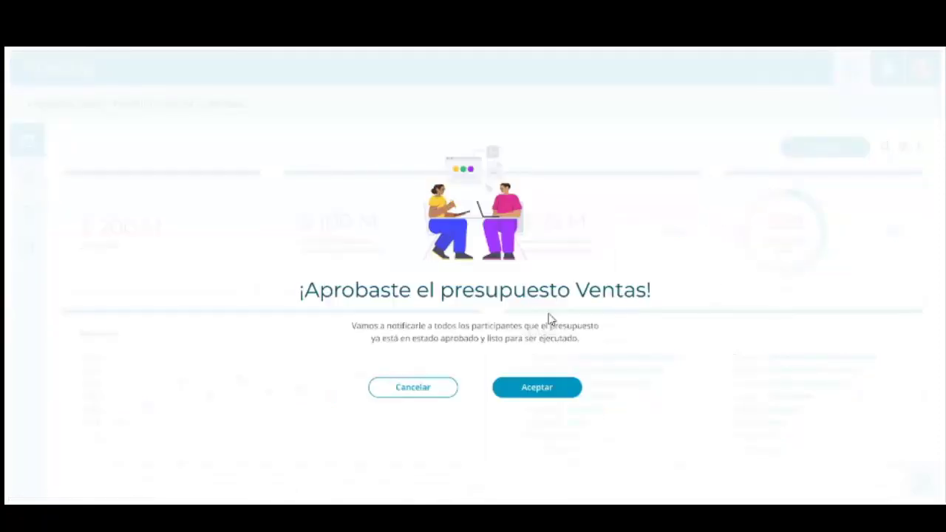
left_click(539, 389)
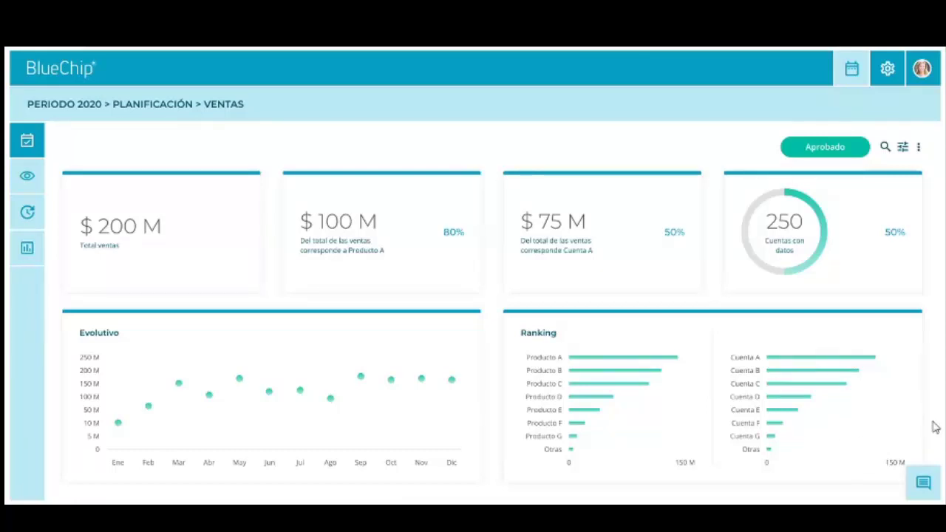
Look through the chat messages and check the Ventas and Gastos statuses in the Planificación overview
left_click(924, 484)
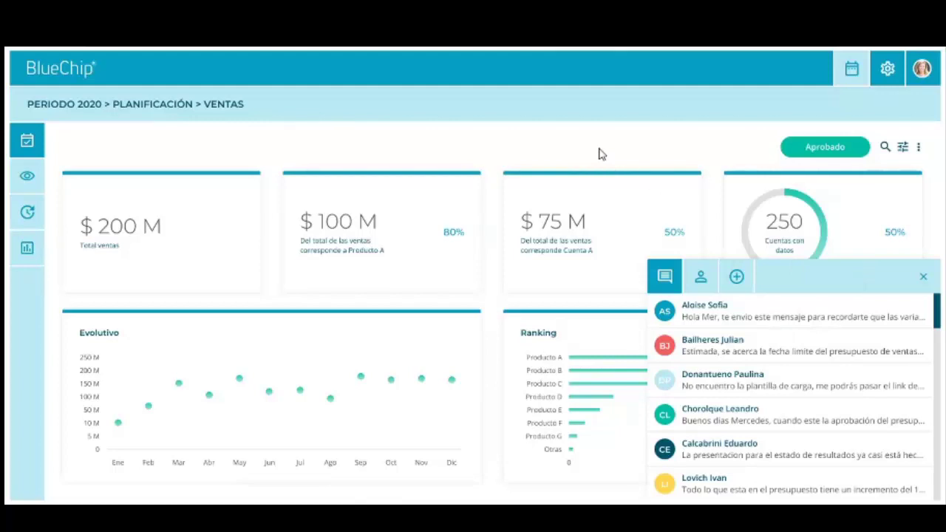
left_click(923, 277)
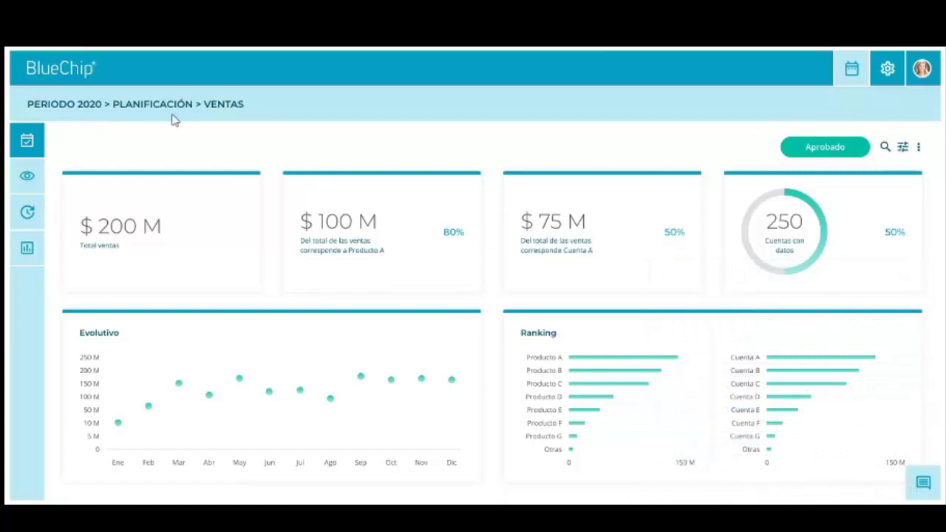
left_click(28, 139)
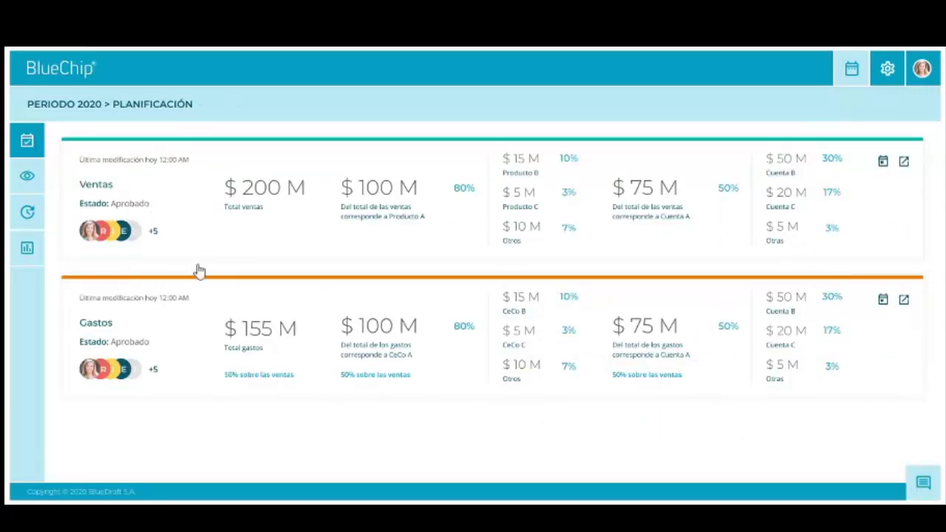
Retry the Ventas file load in Seguimiento from the computer and download the error report ERRORES_REAL_ENERO_VTAS.xlsx
left_click(28, 179)
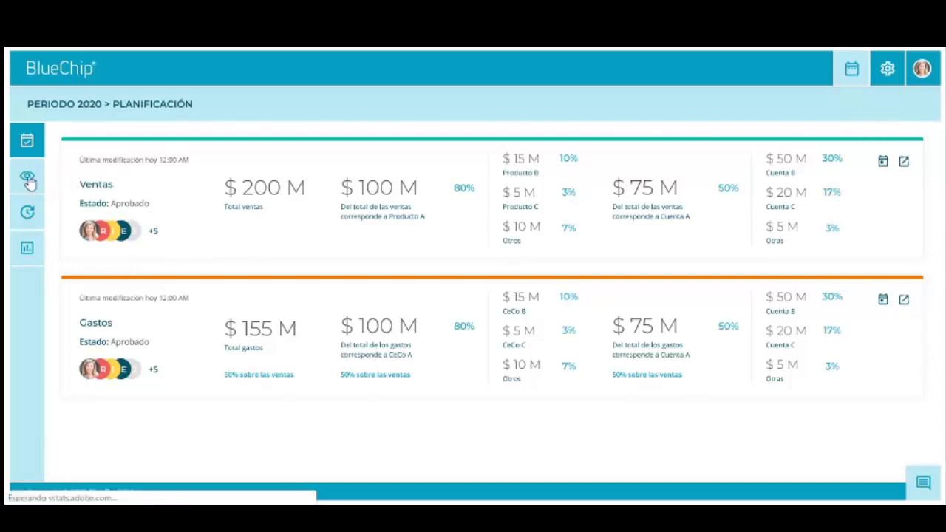
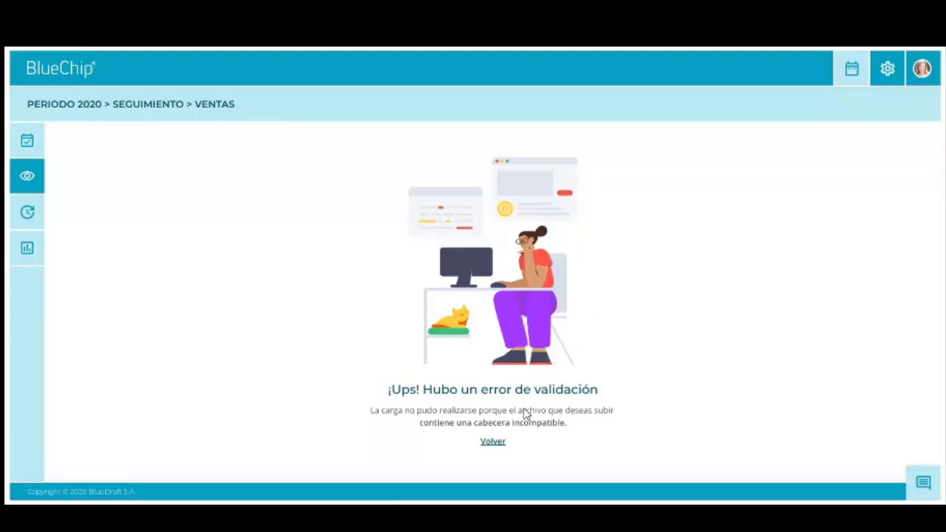
left_click(497, 441)
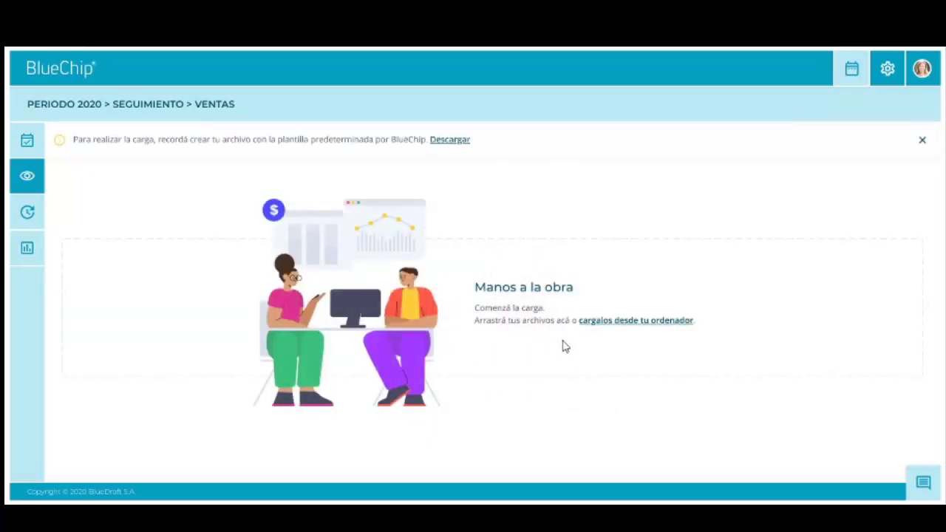
left_click(608, 323)
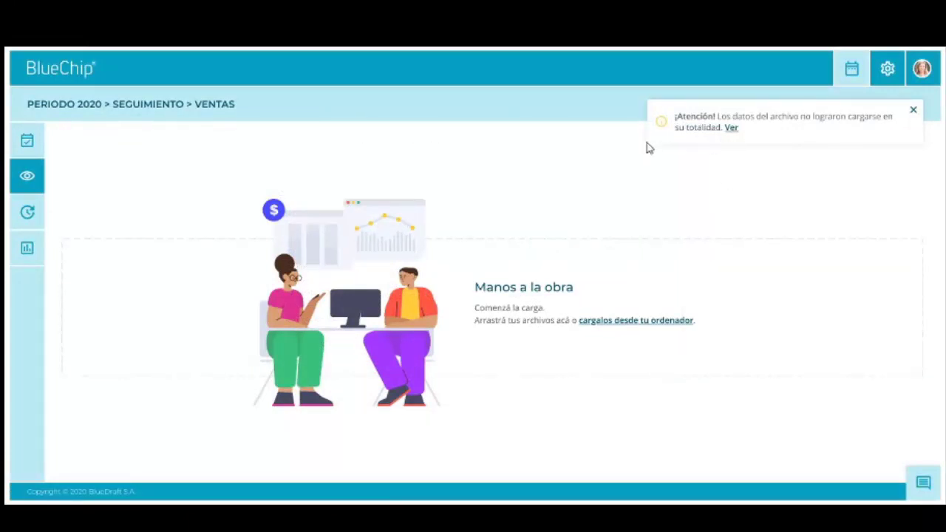
left_click(732, 129)
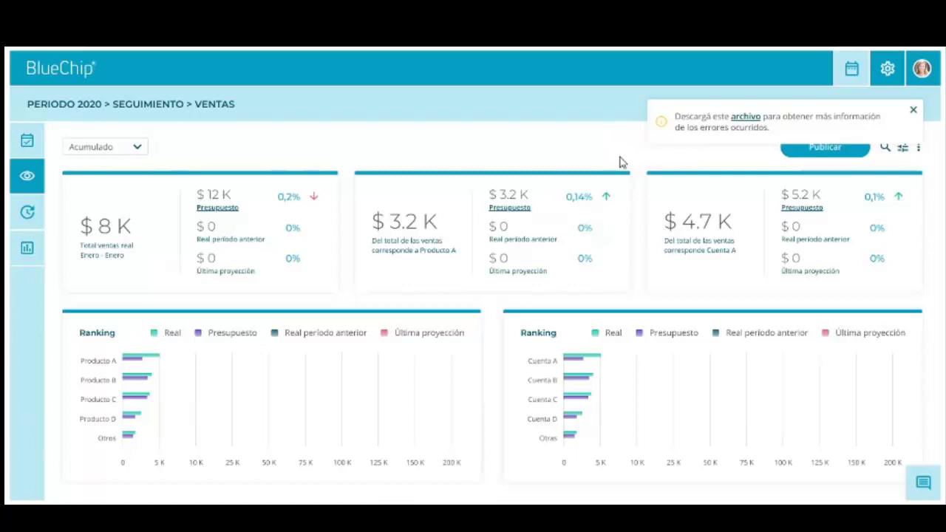
left_click(746, 116)
Load the file REAL_FEBRERO.xlsx into the Ventas Seguimiento
left_click(920, 150)
left_click(872, 196)
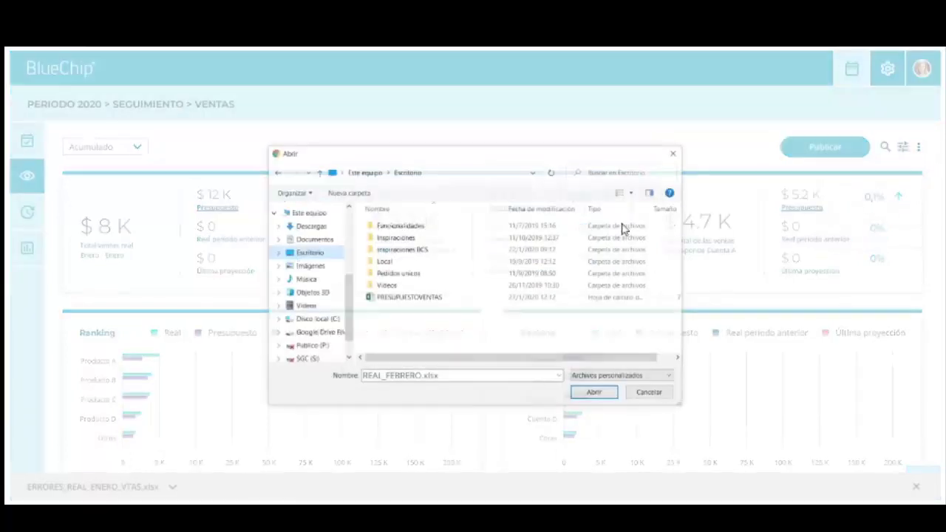
key("Return")
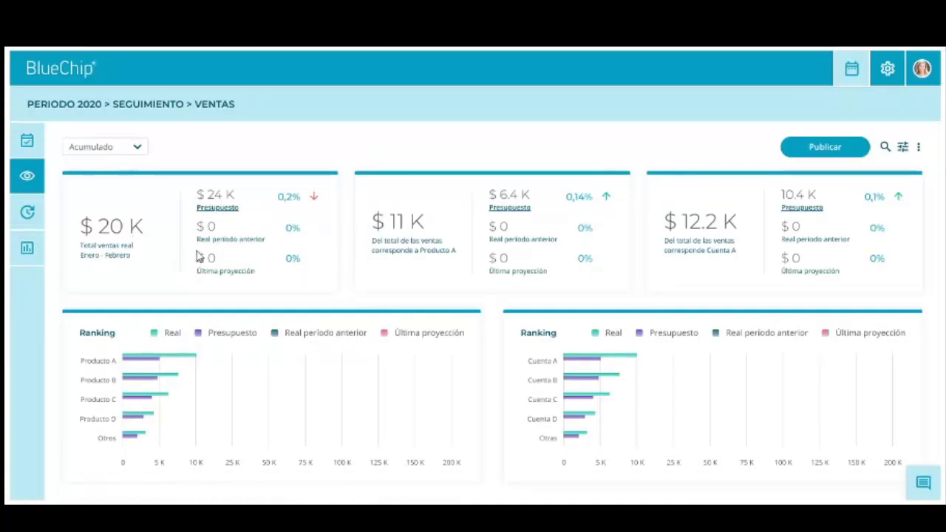
Review the Ventas tracking dashboard in Seguimiento, including the rankings, the product detail table and the monthly evolution chart
scroll(461, 310, "down", 1)
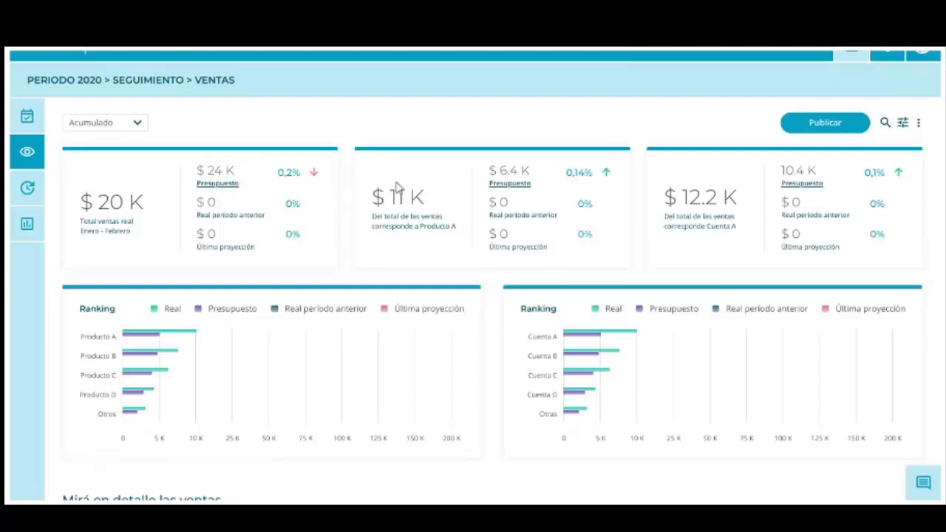
scroll(399, 188, "down", 1)
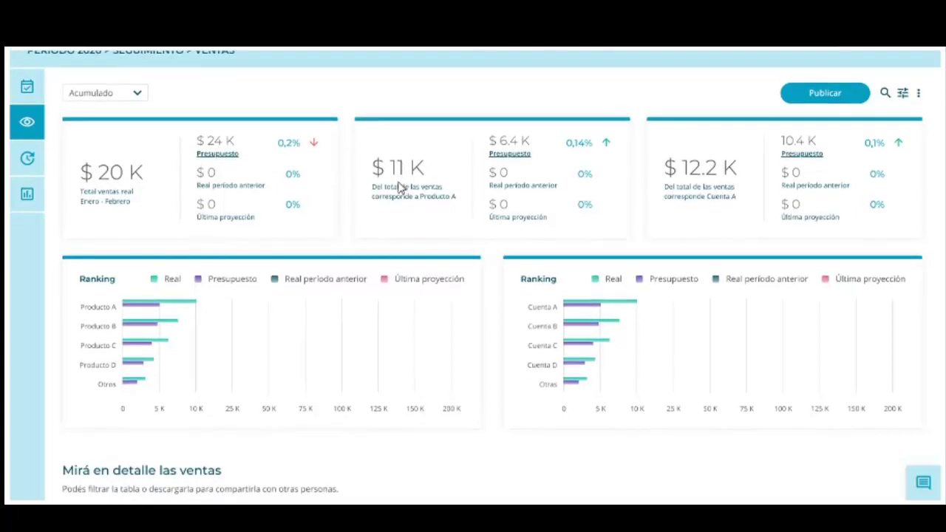
scroll(399, 188, "down", 1)
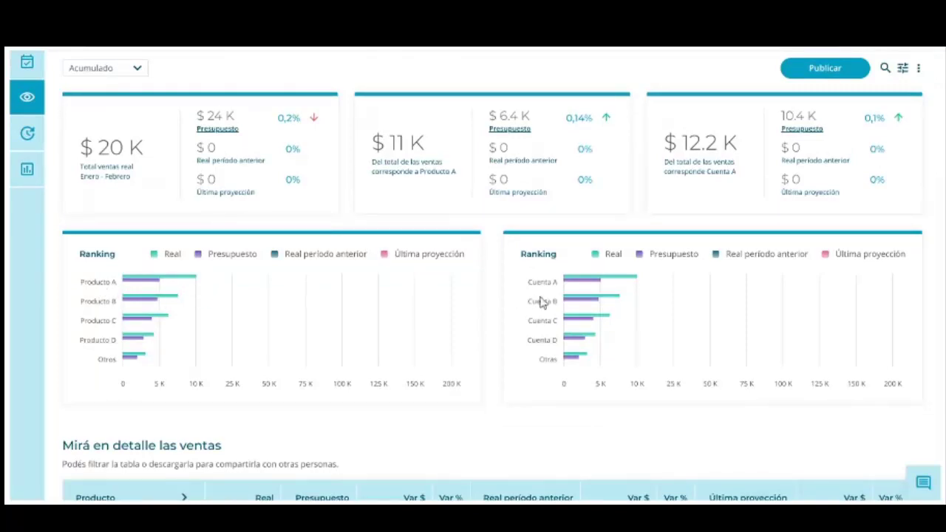
scroll(542, 301, "down", 5)
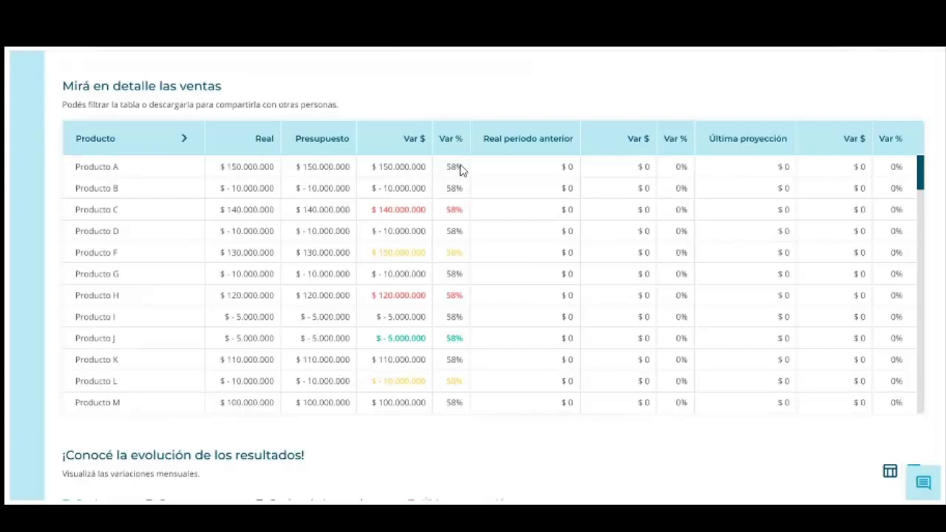
scroll(459, 170, "down", 4)
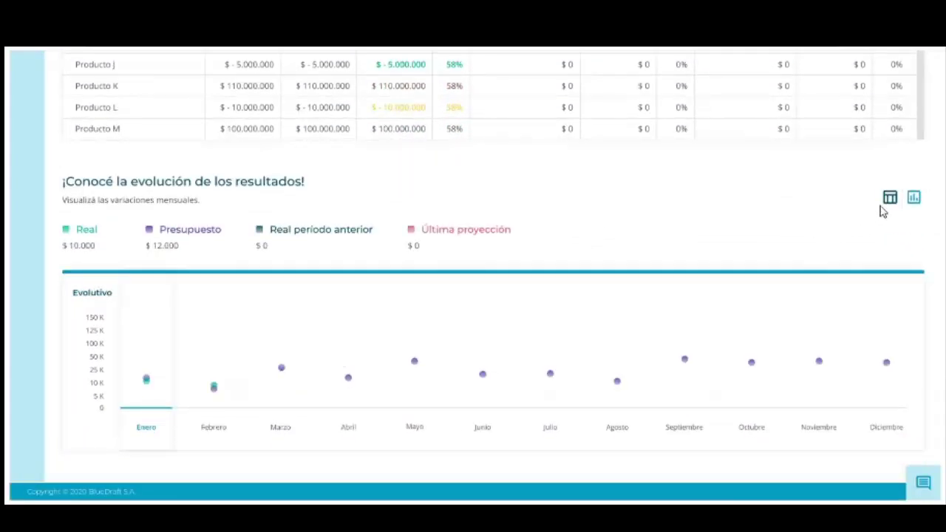
scroll(779, 173, "up", 12)
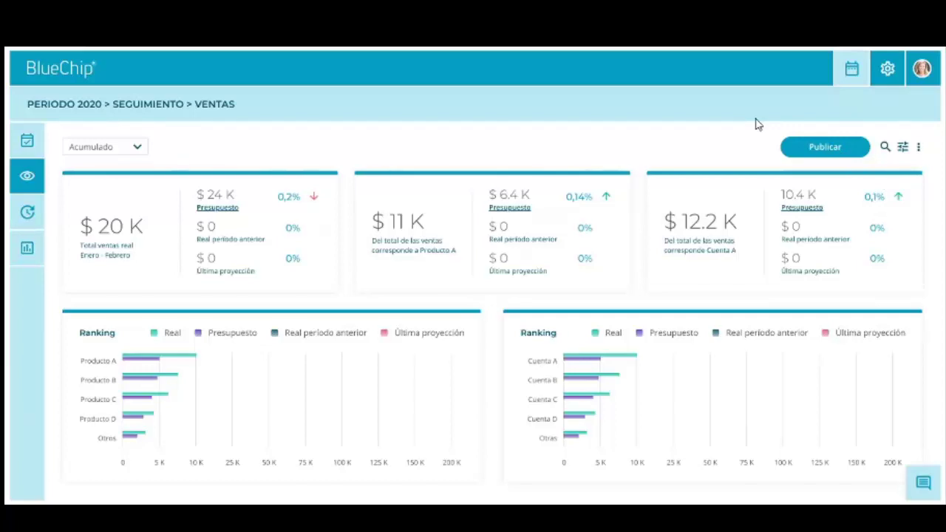
Publish the executed sales in the Ventas Seguimiento and notify all participants
left_click(826, 155)
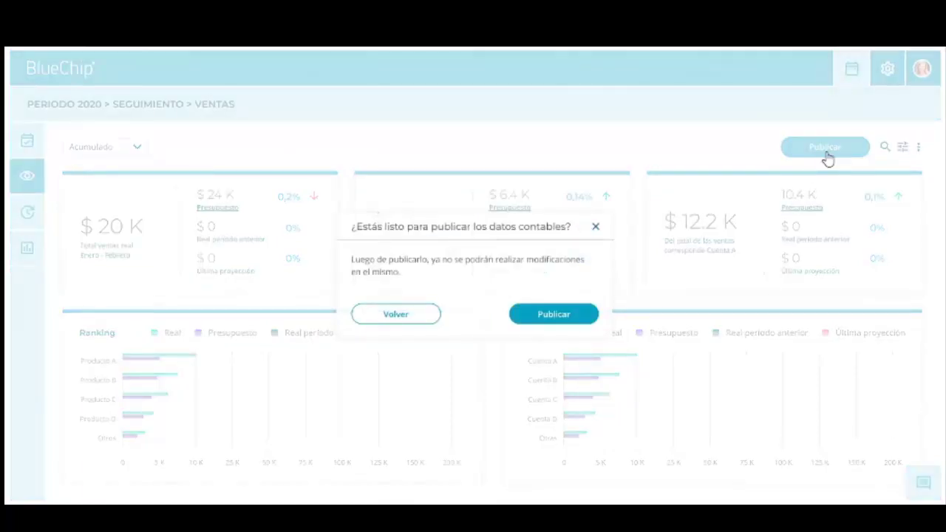
left_click(553, 315)
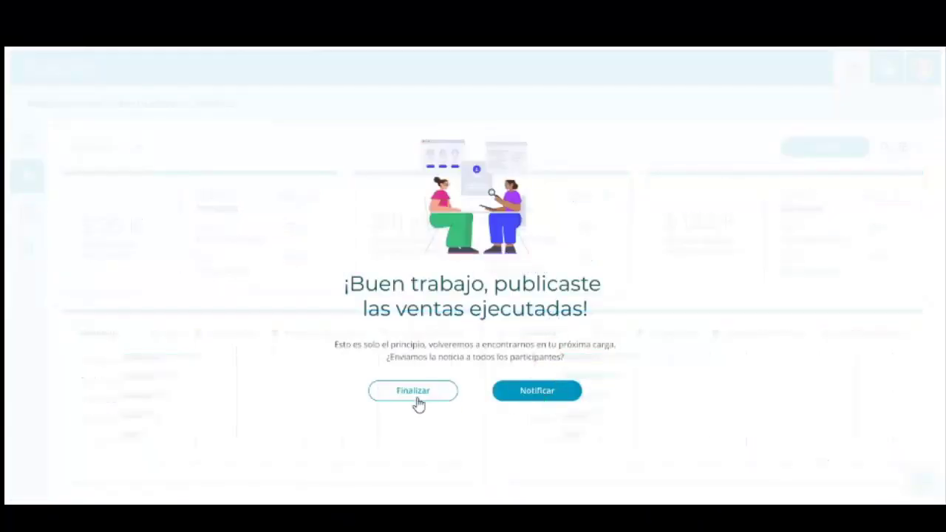
left_click(538, 392)
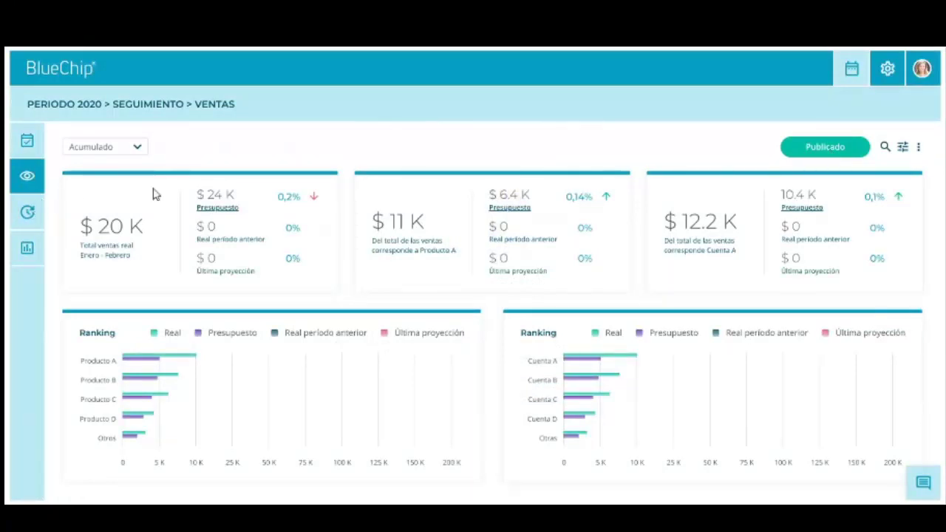
Create a projection named 1er proyección in Proyección with Febrero 2020 as the cut-off month
left_click(34, 213)
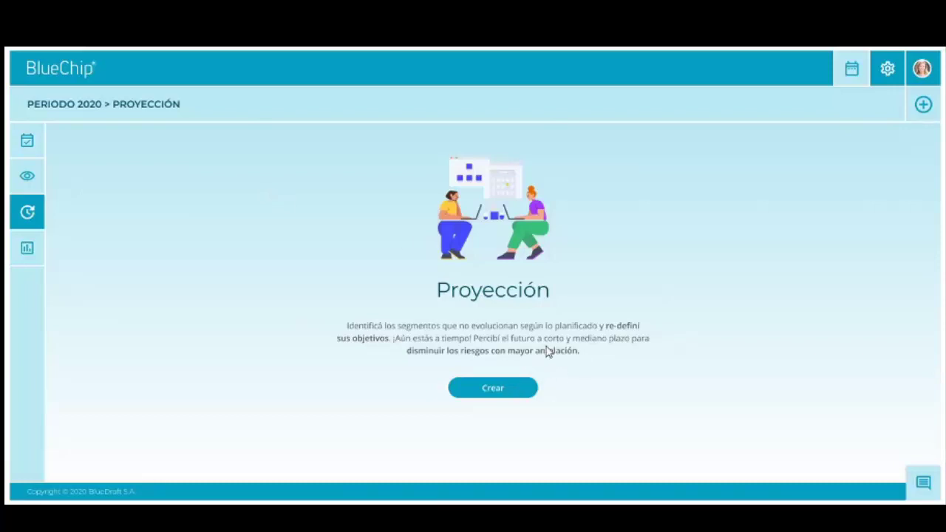
left_click(491, 391)
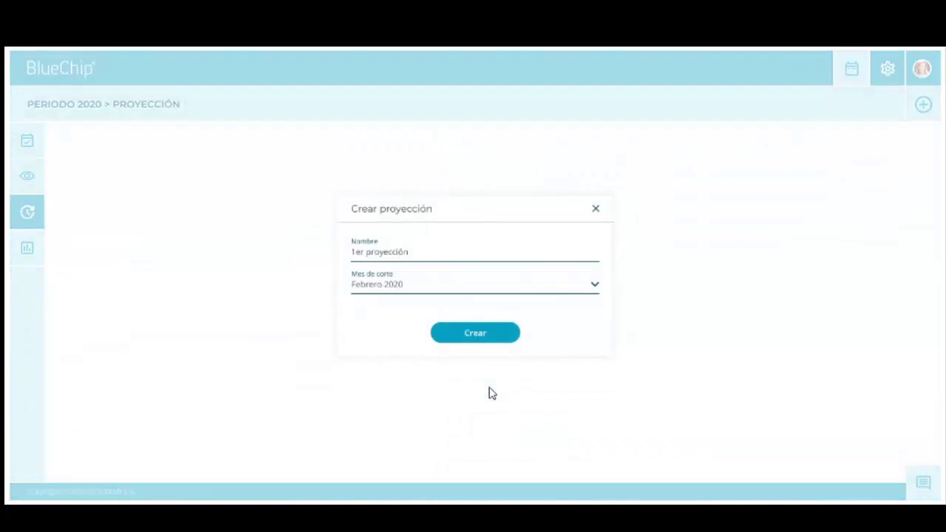
left_click(483, 334)
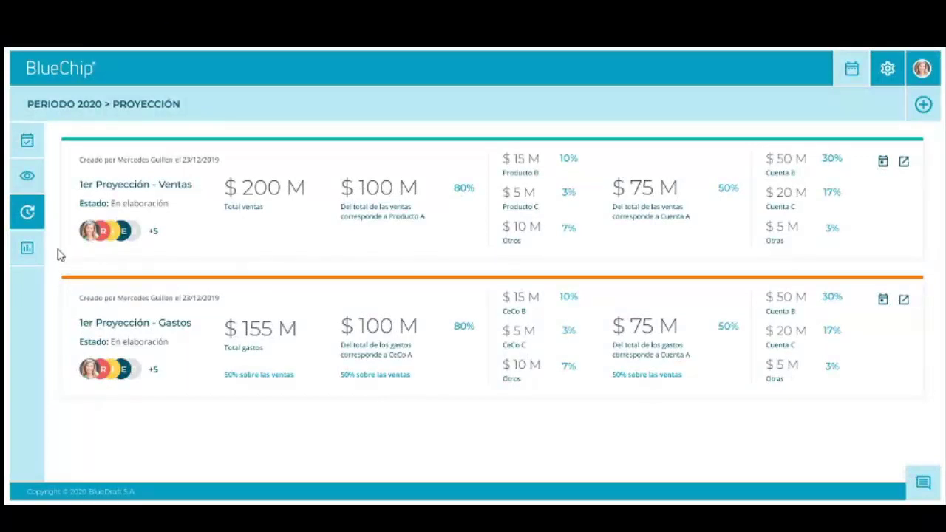
Open the Estado de Resultados in Análisis and check its period options, keeping Acumulado
left_click(29, 251)
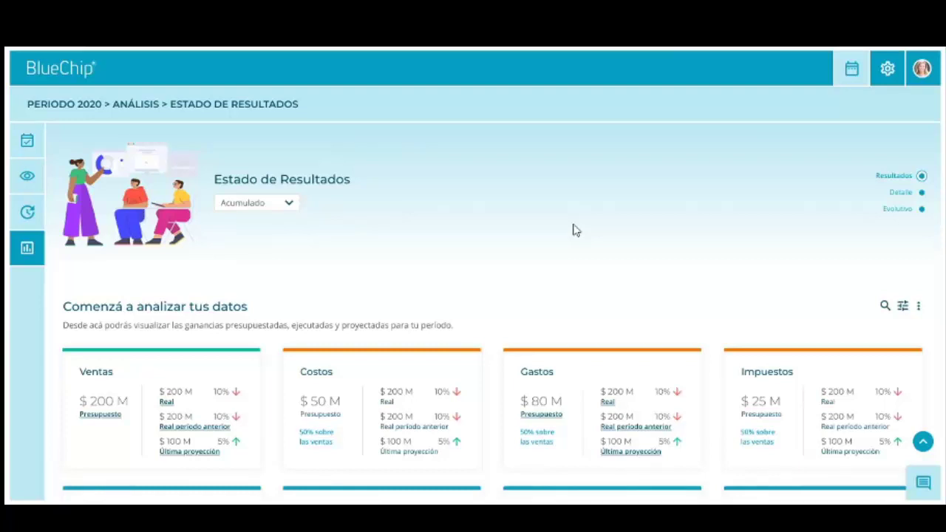
left_click(292, 207)
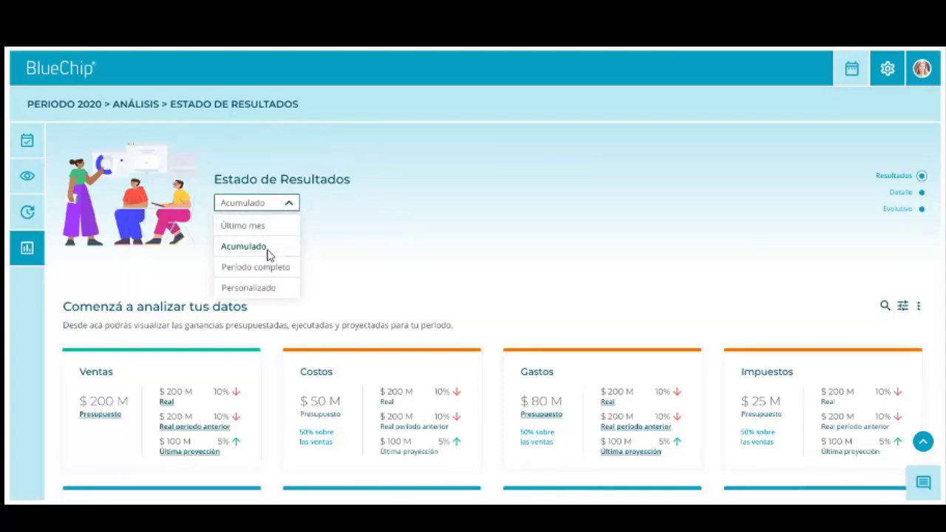
left_click(285, 205)
Examine the Estado de Resultados summary cards, the detailed results table and the monthly evolution chart of the Presupuesto
scroll(458, 232, "down", 3)
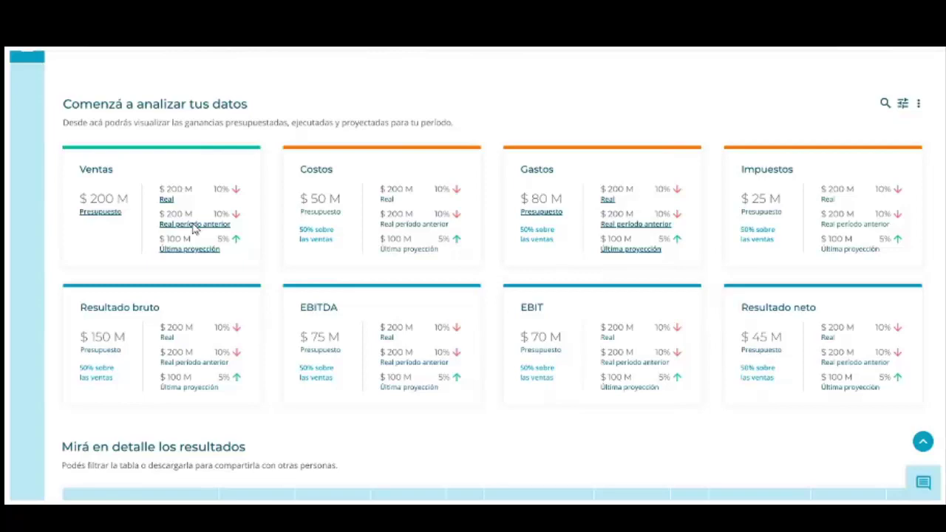
scroll(473, 234, "down", 5)
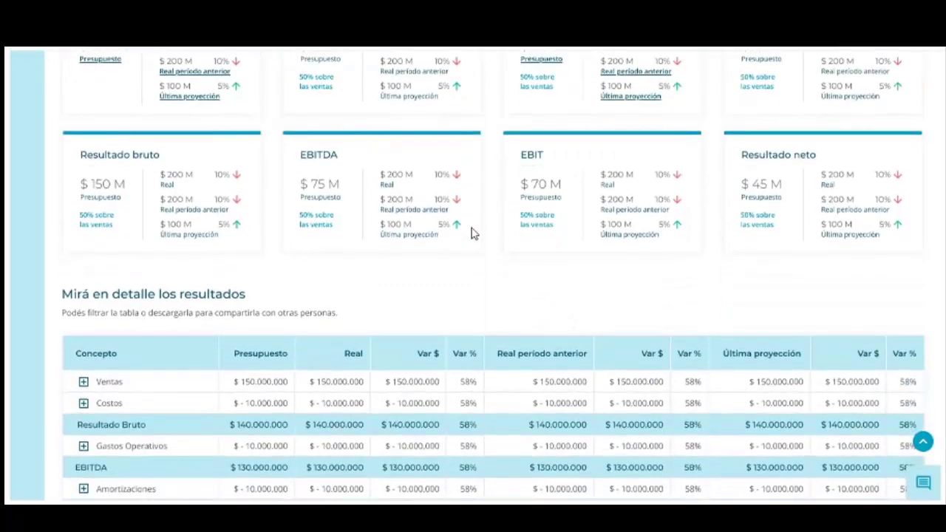
scroll(473, 234, "up", 1)
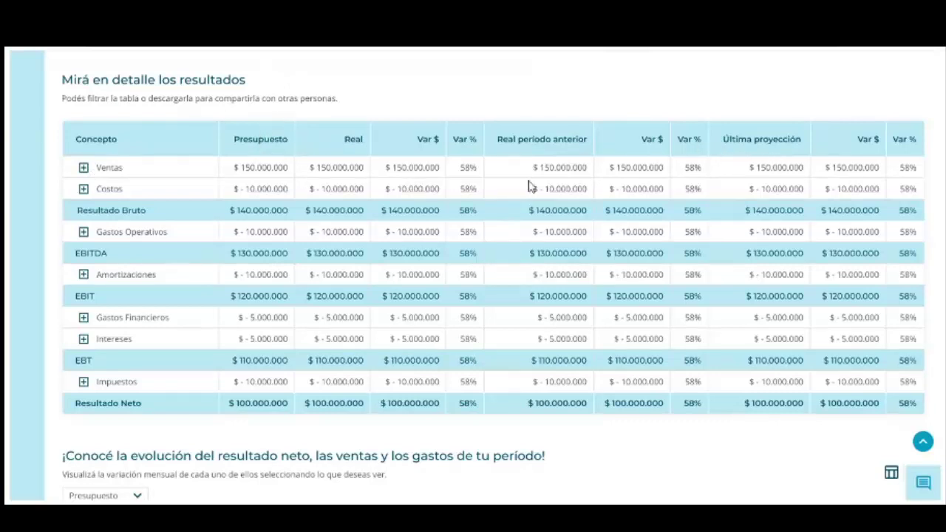
scroll(540, 187, "down", 1)
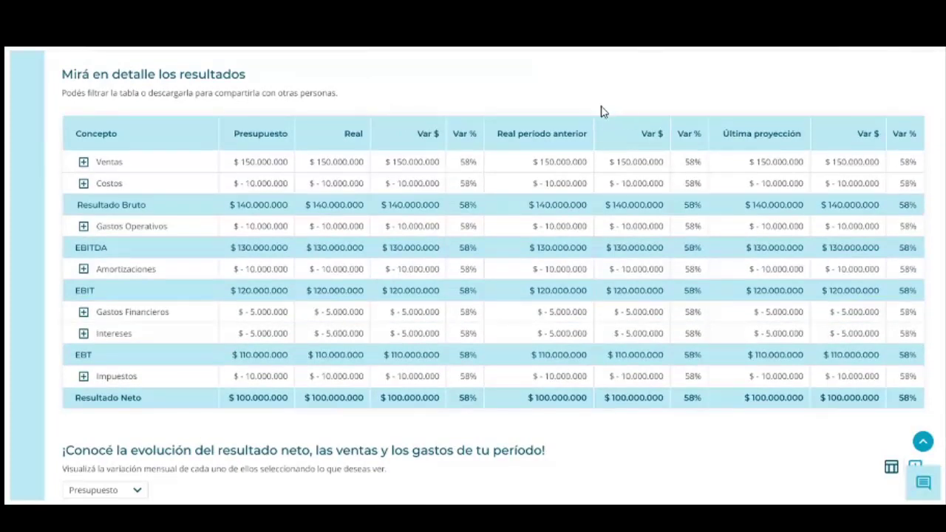
scroll(486, 210, "down", 5)
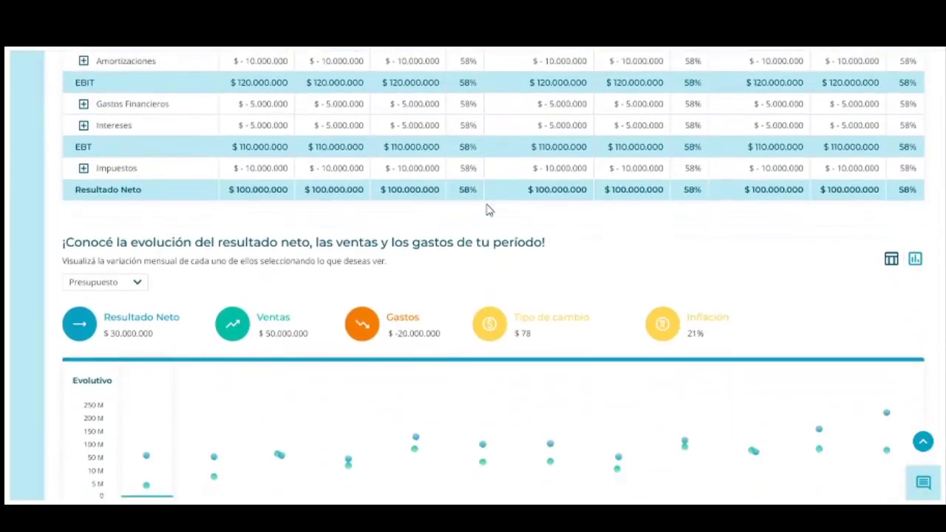
scroll(487, 210, "down", 1)
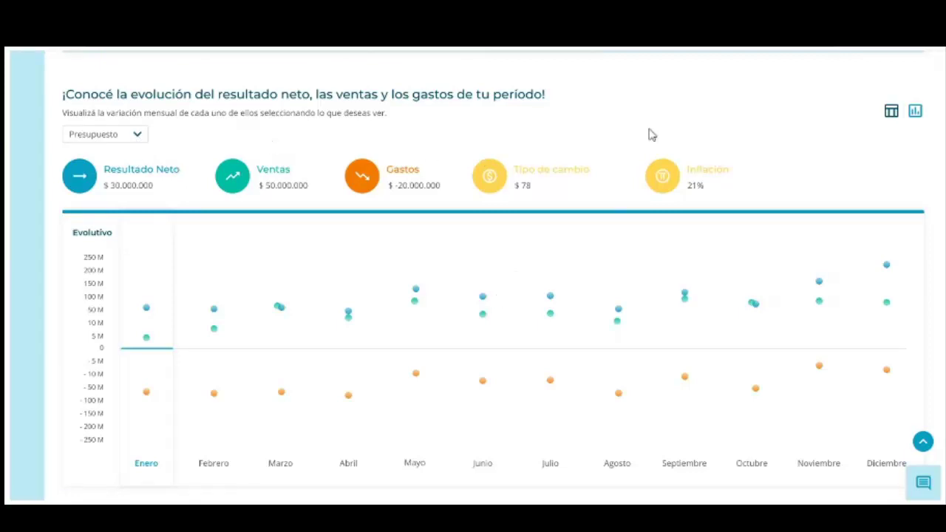
scroll(653, 134, "up", 4)
scroll(653, 133, "down", 3)
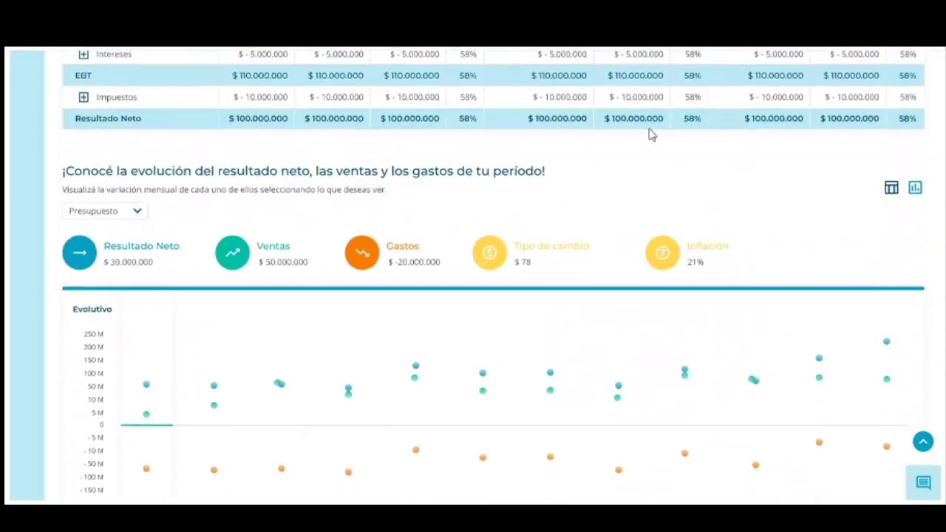
Display the monthly evolution of the Presupuesto as a table and look through its concepts by month
left_click(892, 190)
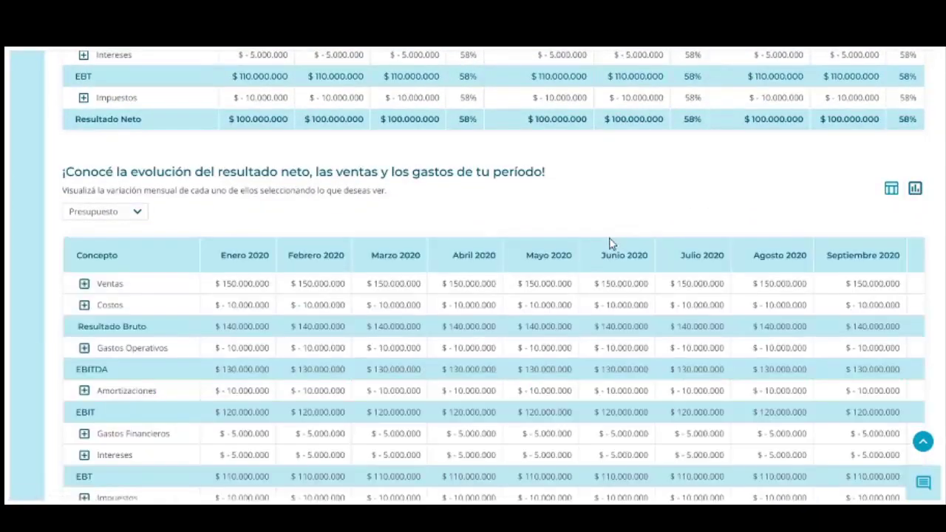
scroll(653, 259, "down", 1)
scroll(653, 259, "down", 1)
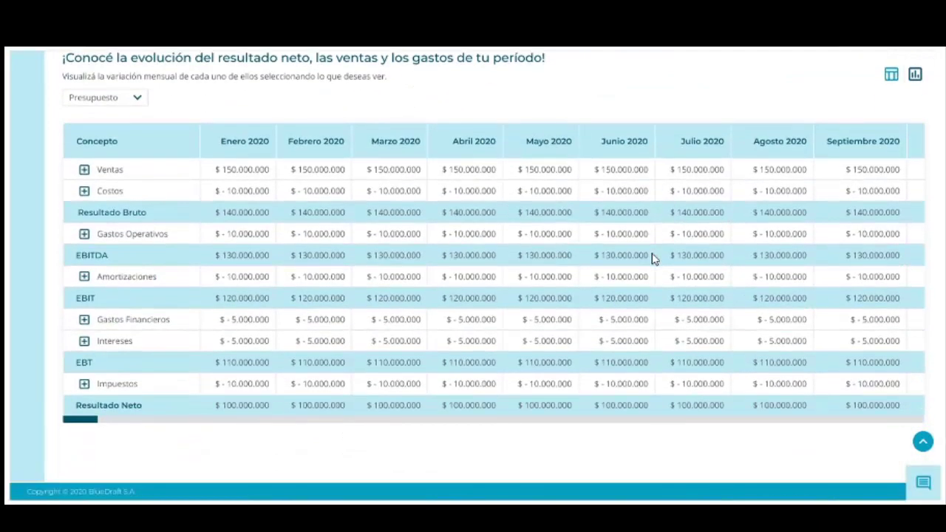
scroll(598, 278, "up", 4)
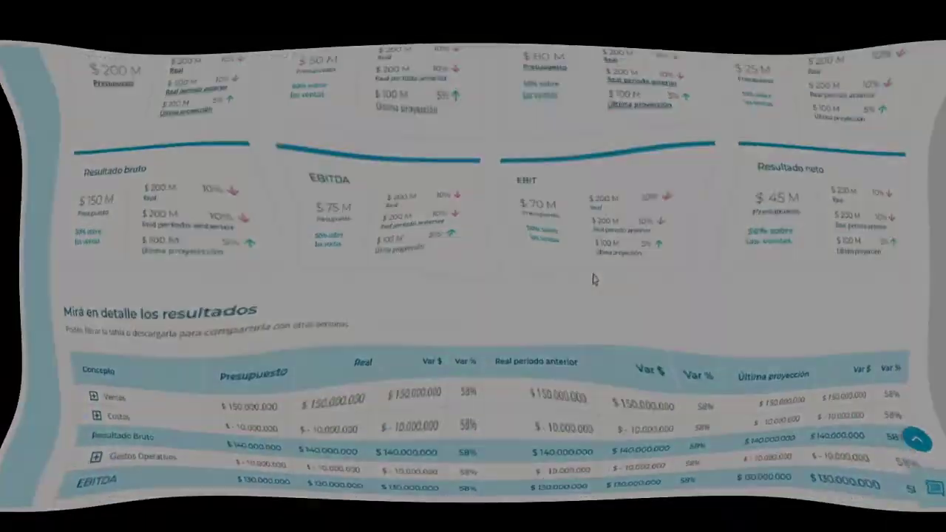